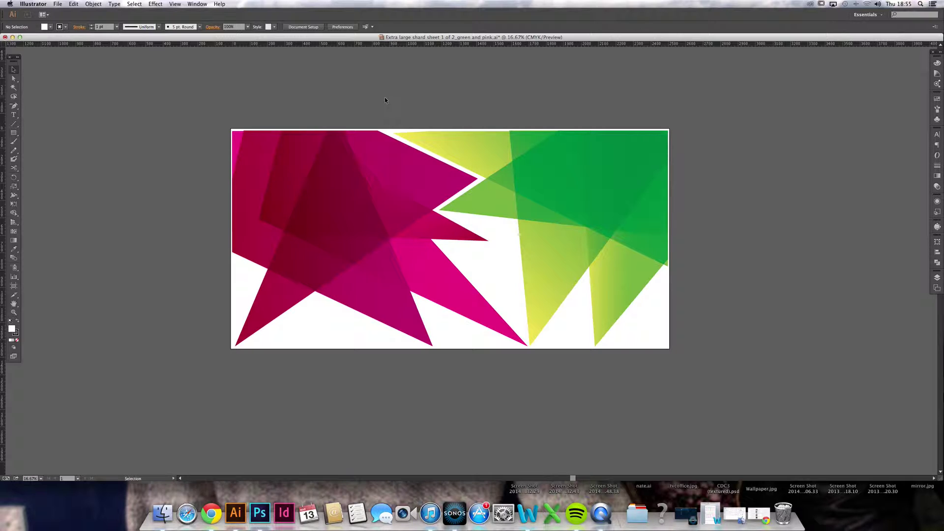
# Zoom the shard artwork from 16.67% to 25% and centre the artboard in the window.
pyautogui.press('super+equal')
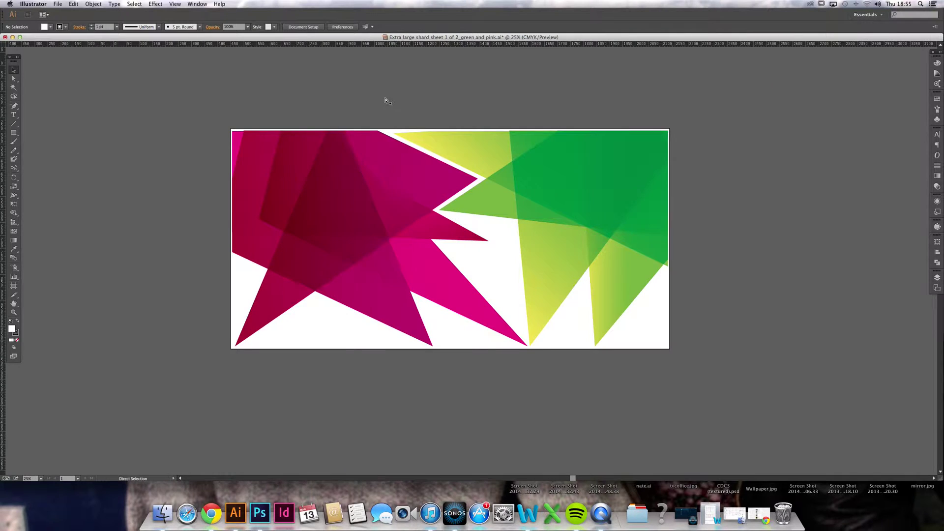
pyautogui.scroll(1, 441, 88)
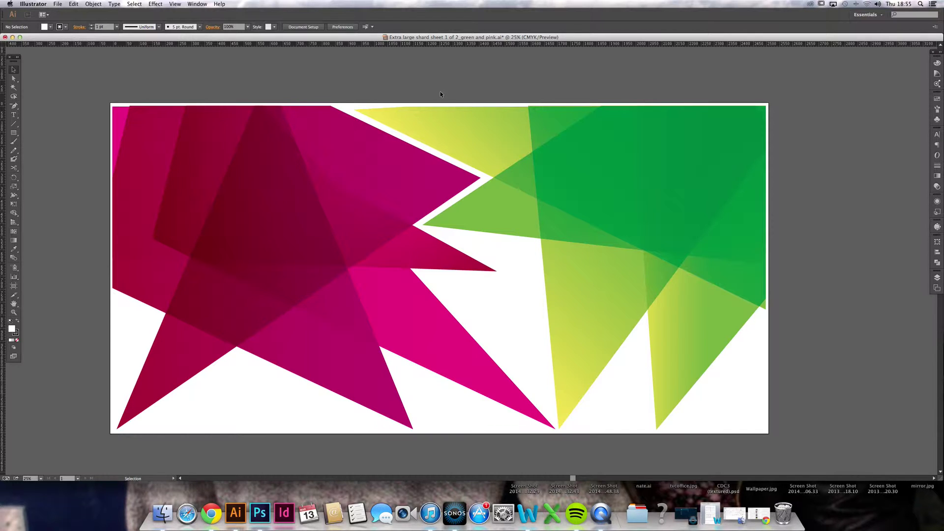
pyautogui.hscroll(-2, 447, 97)
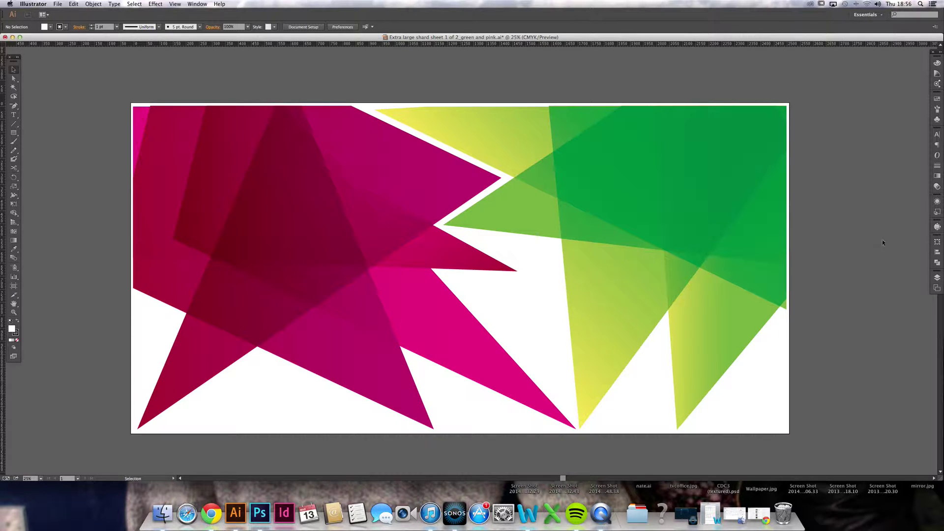
# Duplicate Layer 1 into Layer 1 copy, compare the two, and leave Layer 1 hidden.
pyautogui.click(937, 277)
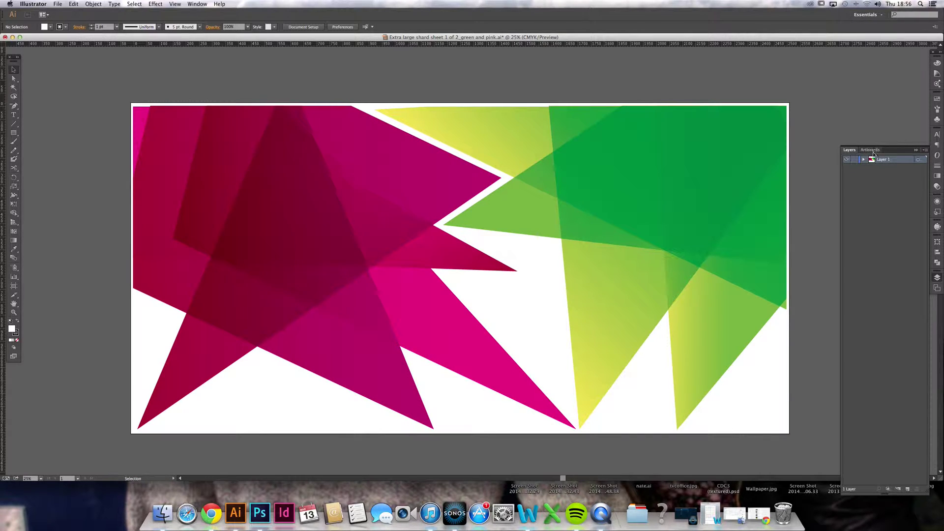
pyautogui.moveTo(865, 149); pyautogui.dragTo(907, 489)
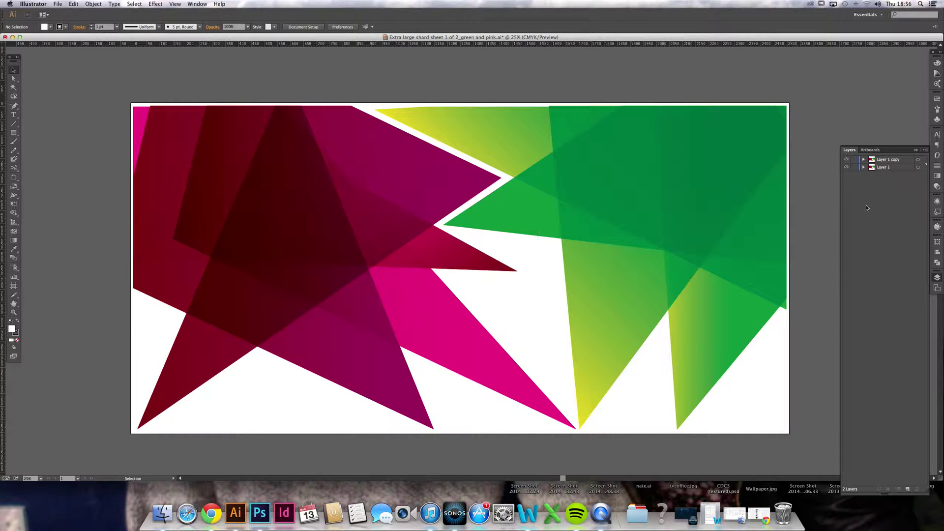
pyautogui.click(847, 160)
pyautogui.click(847, 160)
pyautogui.click(847, 160)
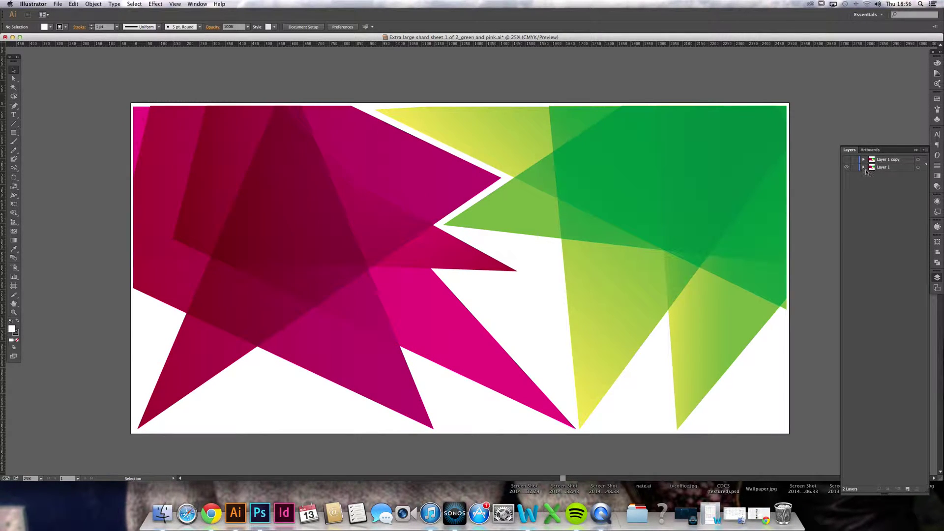
pyautogui.click(846, 159)
pyautogui.click(847, 167)
# Check the Appearance panel, then select the large green shard.
pyautogui.click(913, 150)
pyautogui.click(937, 201)
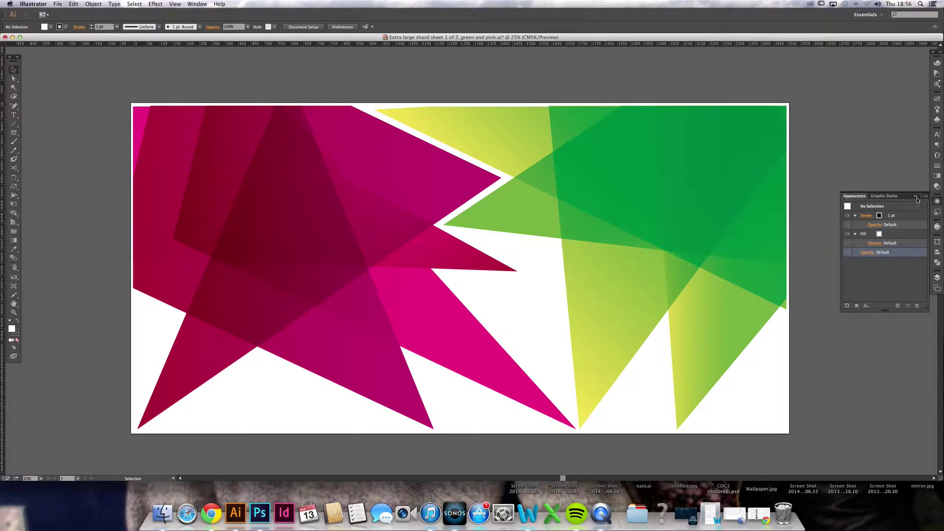
pyautogui.click(916, 196)
pyautogui.click(937, 278)
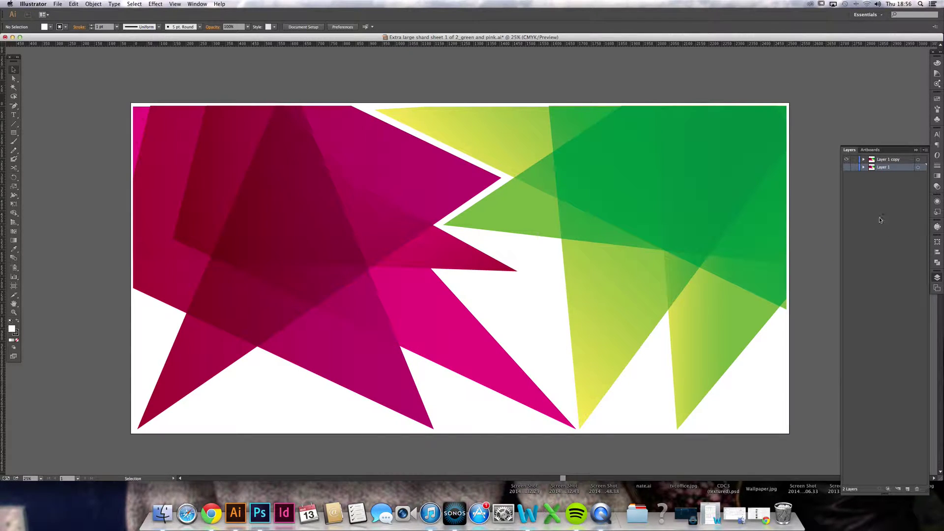
pyautogui.click(707, 173)
# Check that the green shard's opacity uses Multiply blending, keeping it unchanged.
pyautogui.click(915, 150)
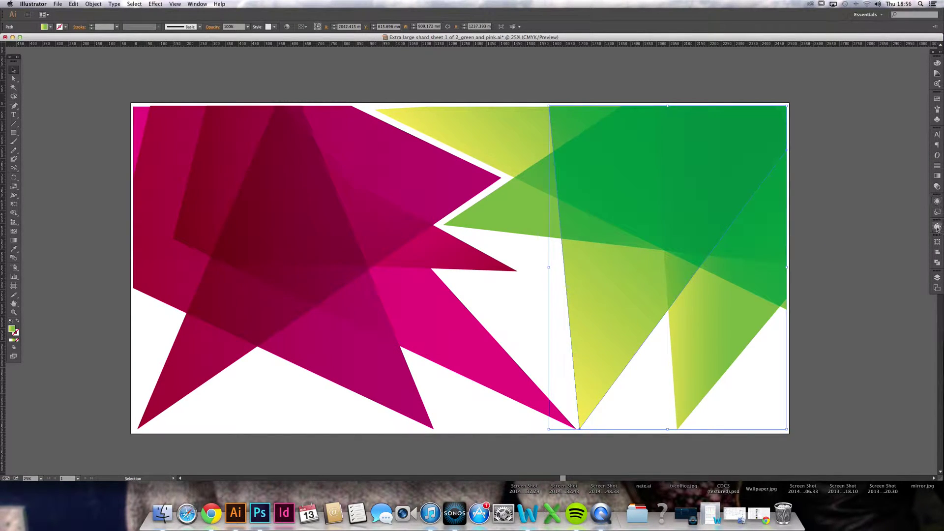
pyautogui.click(937, 201)
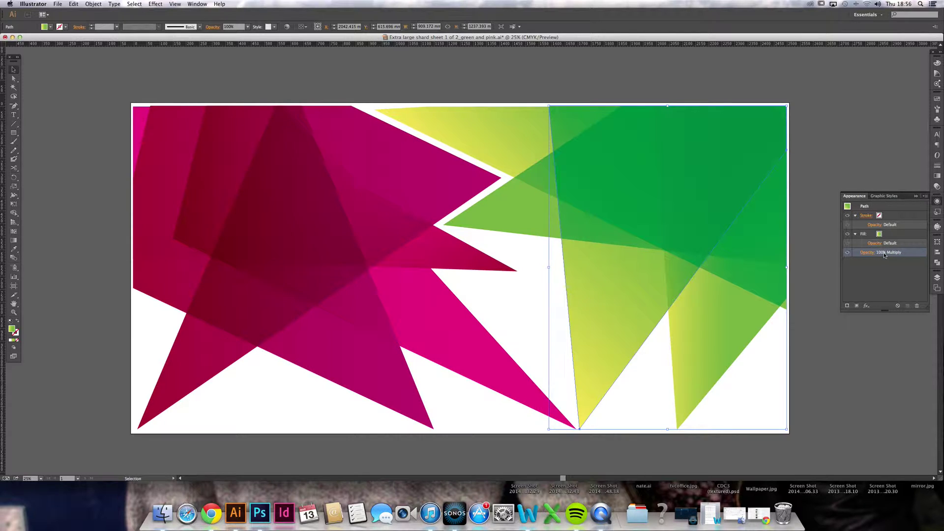
pyautogui.click(871, 254)
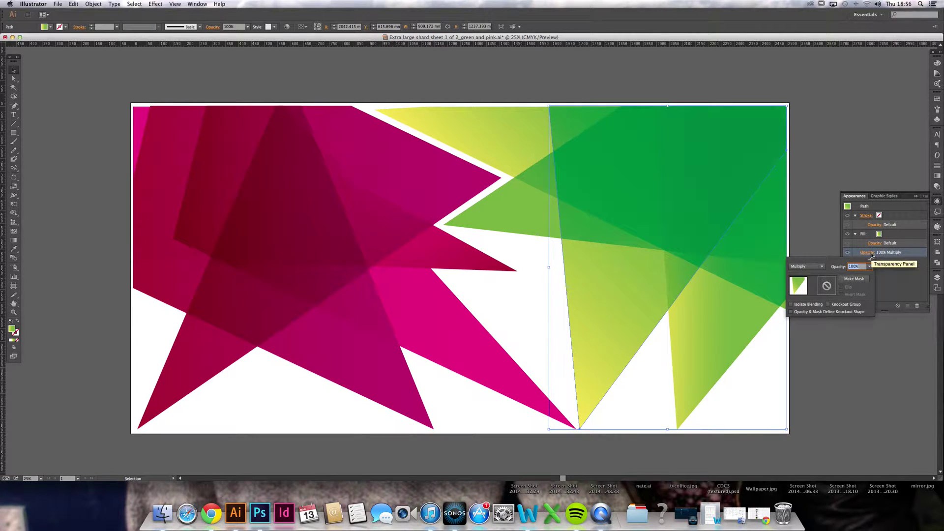
pyautogui.click(822, 269)
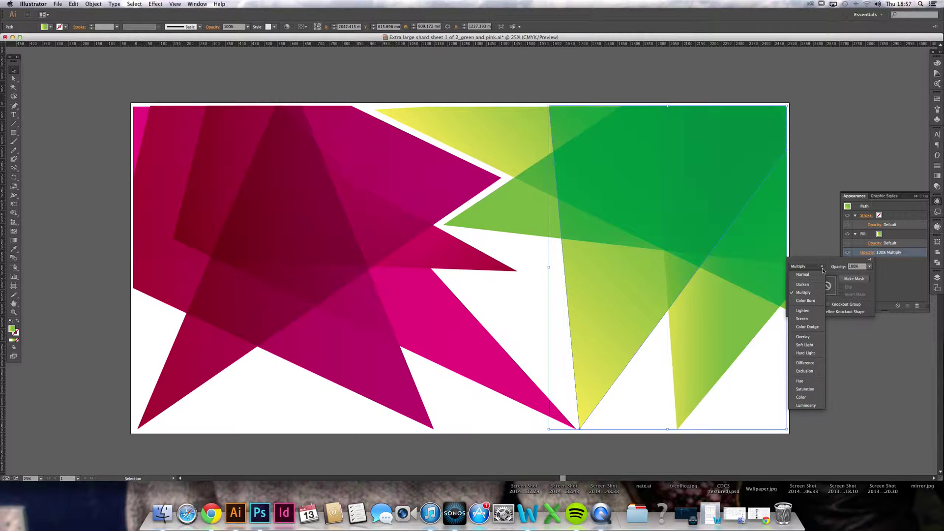
pyautogui.click(823, 271)
pyautogui.click(866, 260)
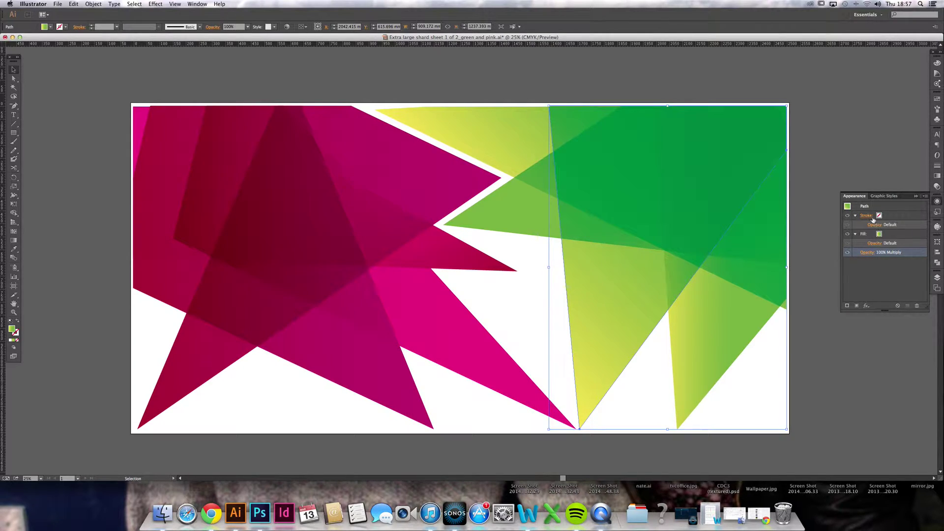
pyautogui.click(915, 196)
# Turn Layer 1 back on, then hide it again to compare the artwork.
pyautogui.click(937, 277)
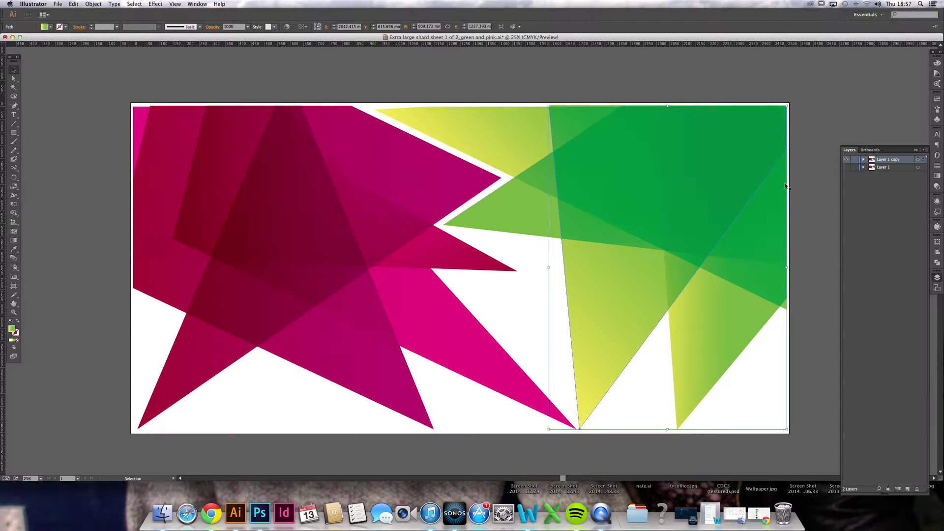
pyautogui.click(847, 168)
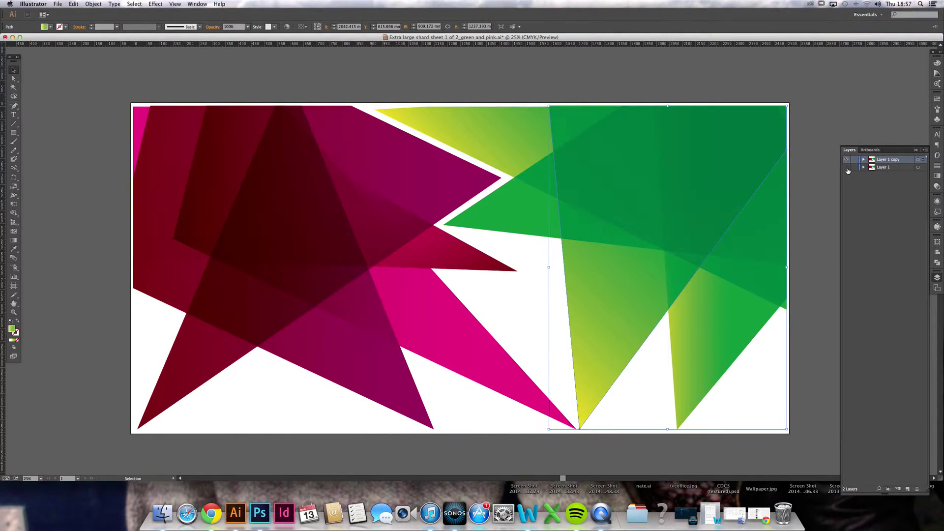
pyautogui.click(846, 168)
# Duplicate Layer 1 copy as a third layer and name the top two layers Print and White.
pyautogui.click(846, 167)
pyautogui.moveTo(888, 163); pyautogui.dragTo(908, 489)
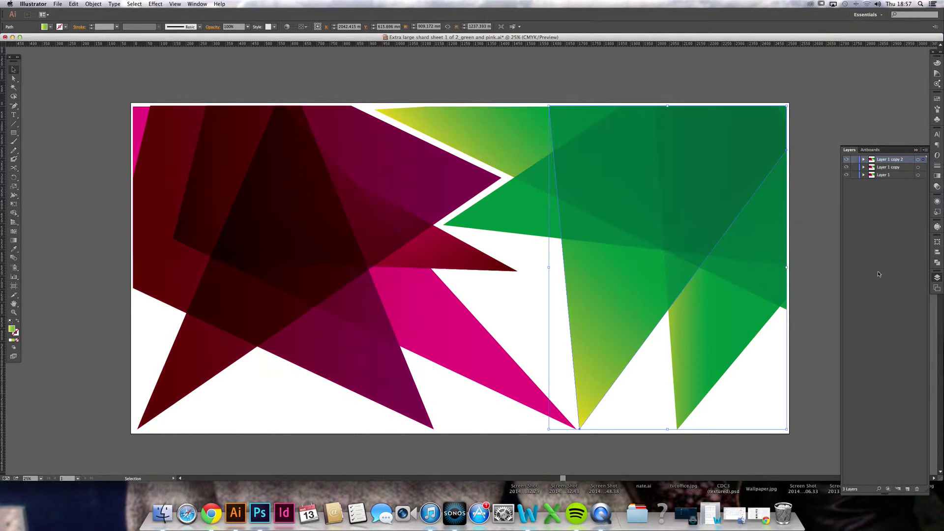
pyautogui.doubleClick(887, 159)
pyautogui.write('Frint')
pyautogui.doubleClick(888, 166)
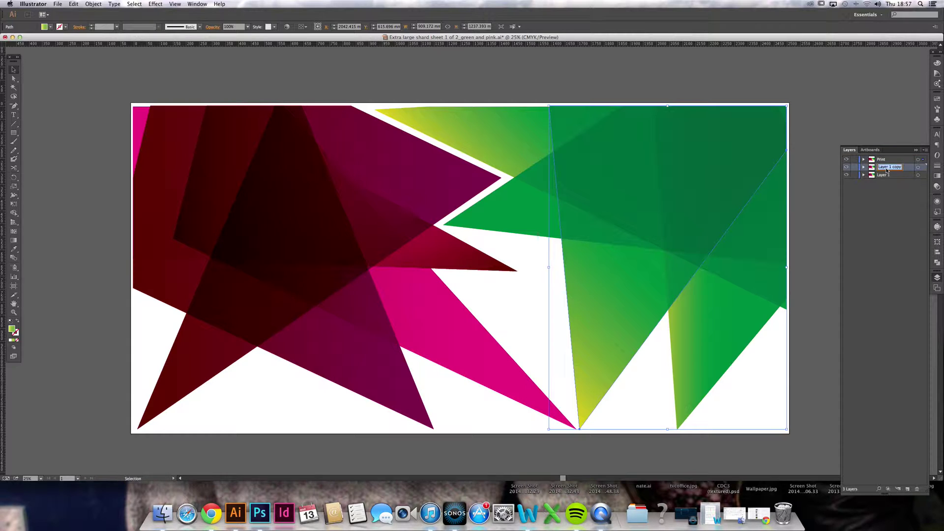
pyautogui.write('White')
pyautogui.press('Return')
# Rename Layer 1 to Bleed, then hide the Print and Bleed layers.
pyautogui.doubleClick(884, 175)
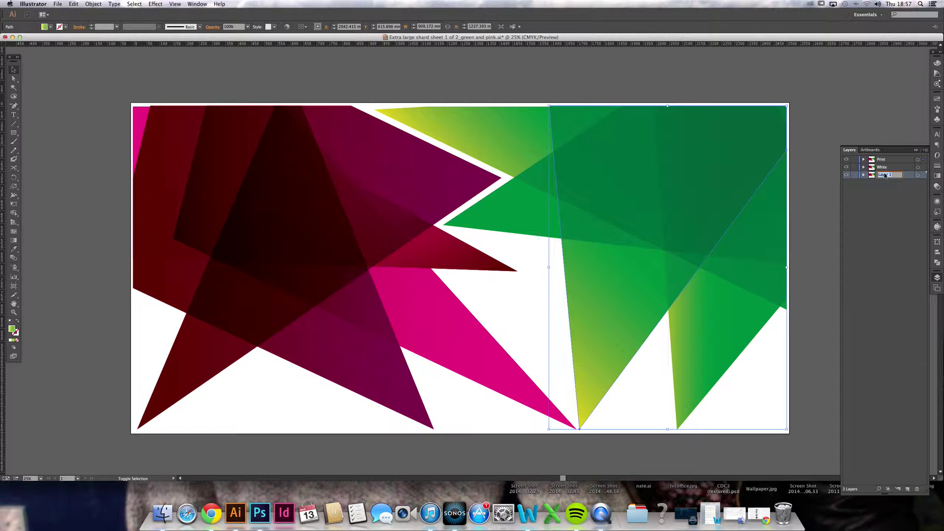
pyautogui.write('Bleed')
pyautogui.press('Return')
pyautogui.click(846, 159)
pyautogui.click(847, 175)
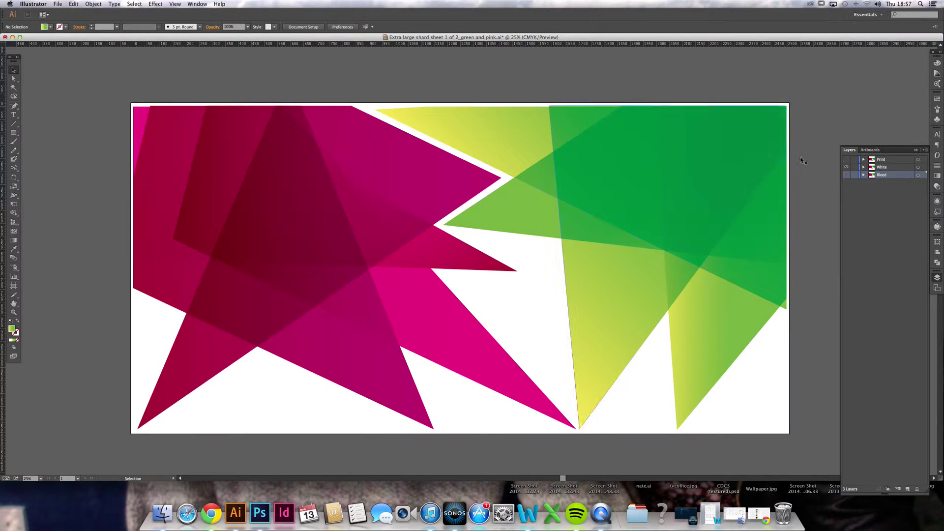
pyautogui.click(846, 160)
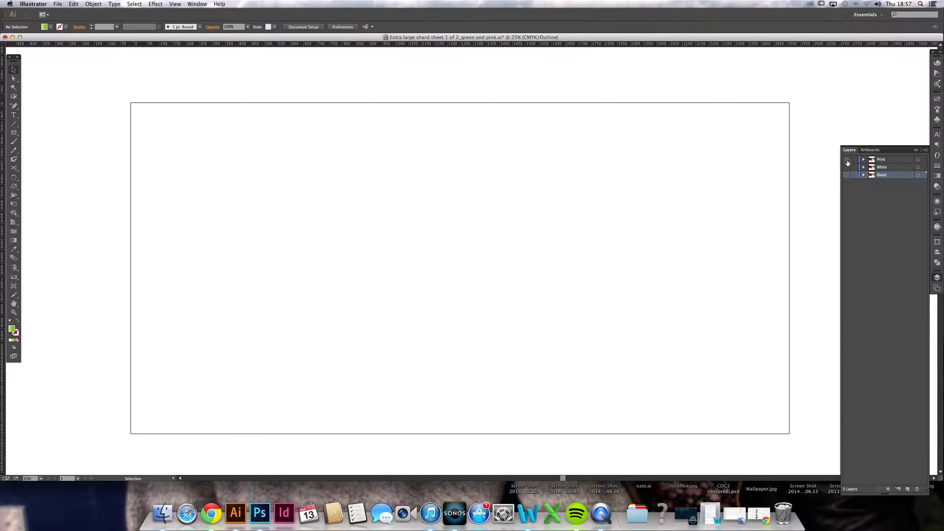
pyautogui.click(846, 160)
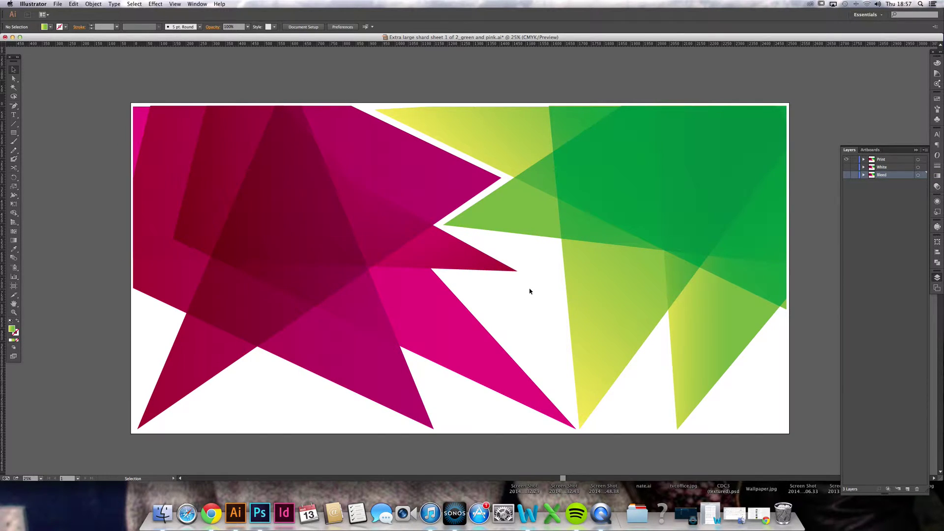
pyautogui.click(847, 168)
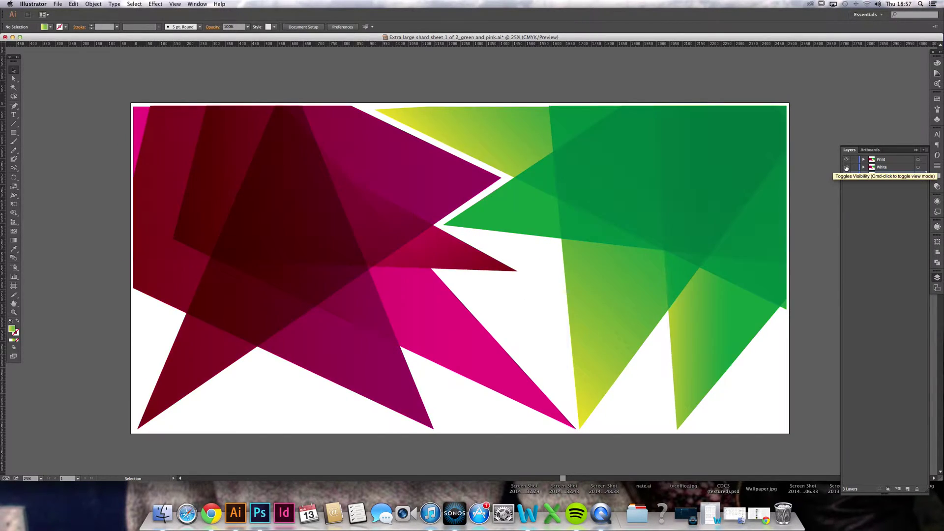
pyautogui.click(846, 167)
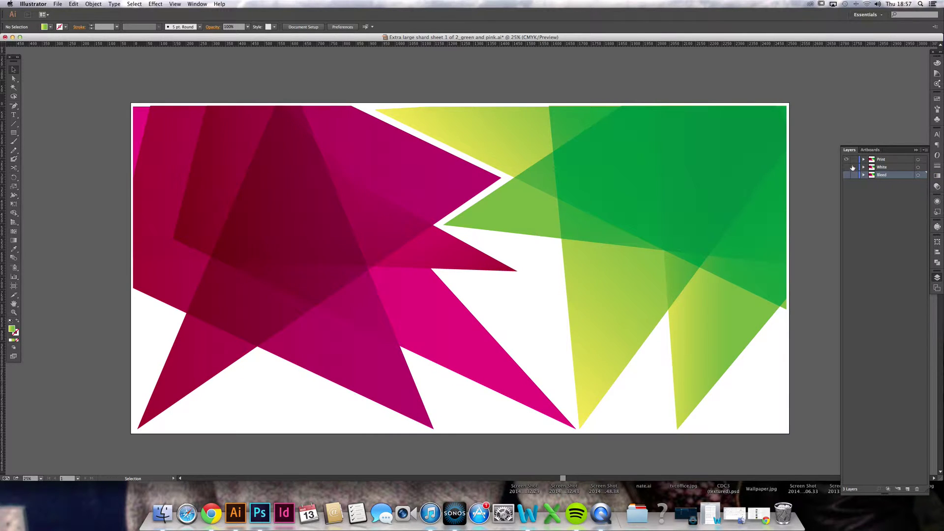
pyautogui.click(846, 161)
pyautogui.click(847, 168)
pyautogui.moveTo(124, 110); pyautogui.dragTo(788, 441)
# Fill the selected White-layer shards with white and switch their blending from Multiply to Normal.
pyautogui.click(50, 27)
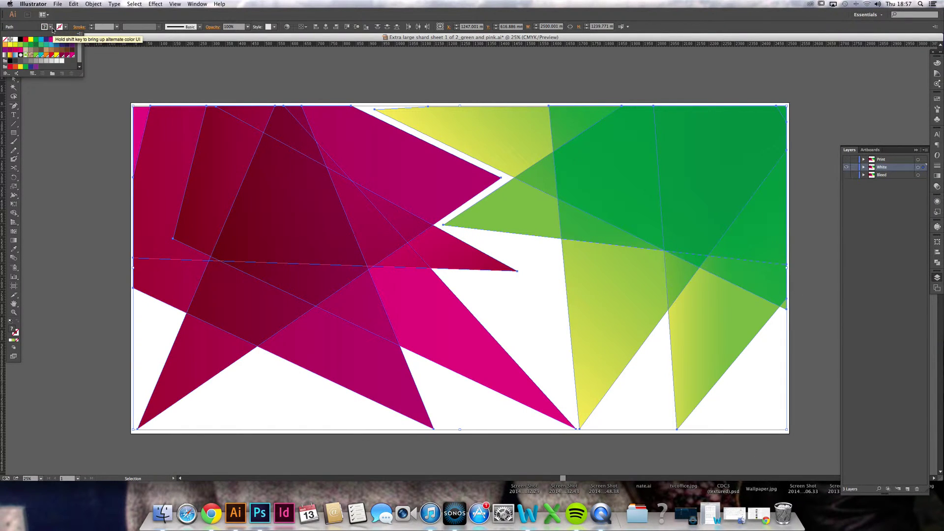
pyautogui.click(16, 40)
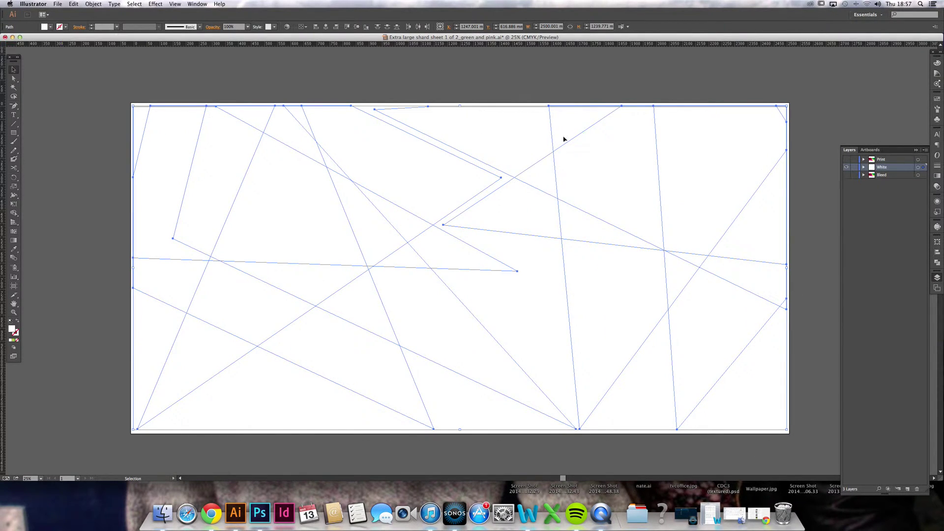
pyautogui.click(937, 201)
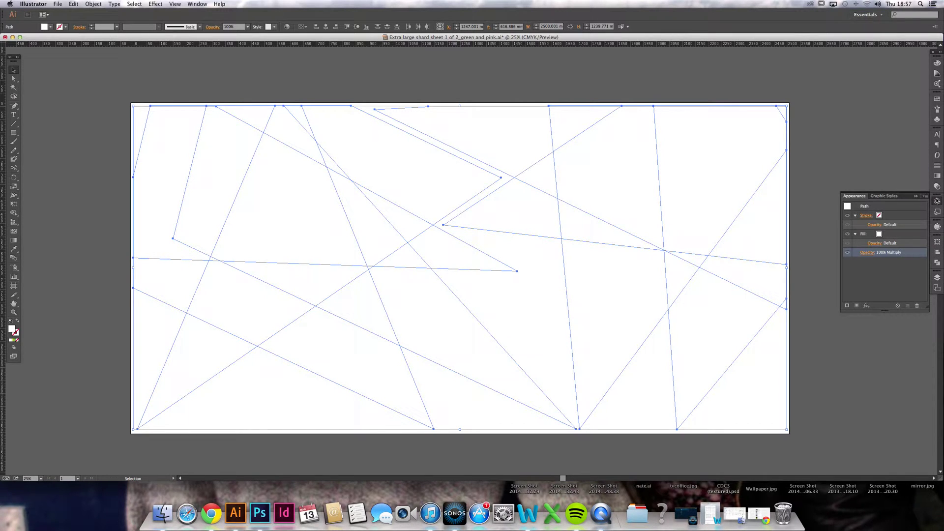
pyautogui.click(868, 255)
pyautogui.click(821, 267)
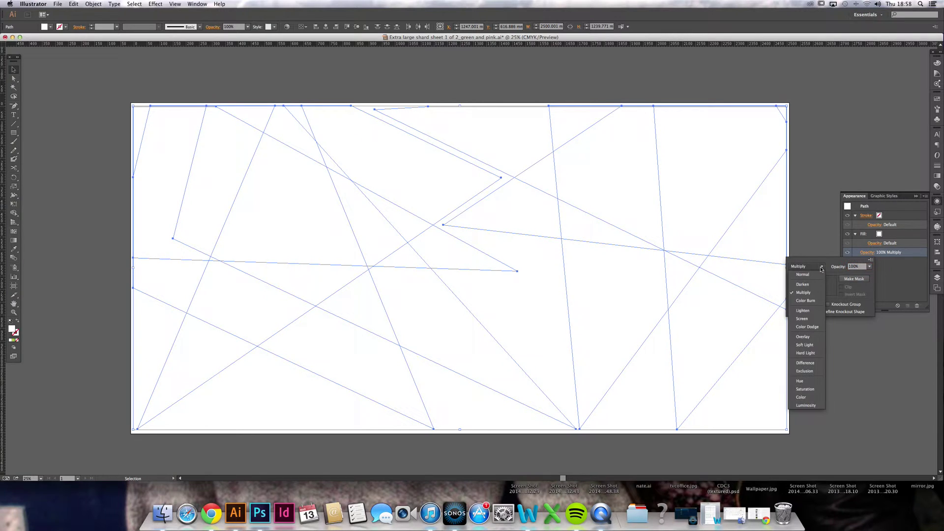
pyautogui.click(808, 276)
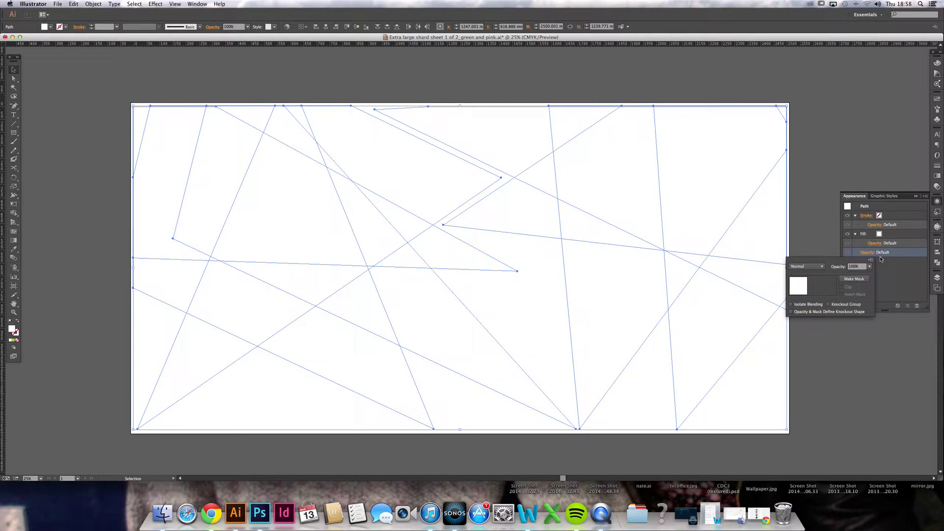
pyautogui.click(882, 264)
pyautogui.click(916, 196)
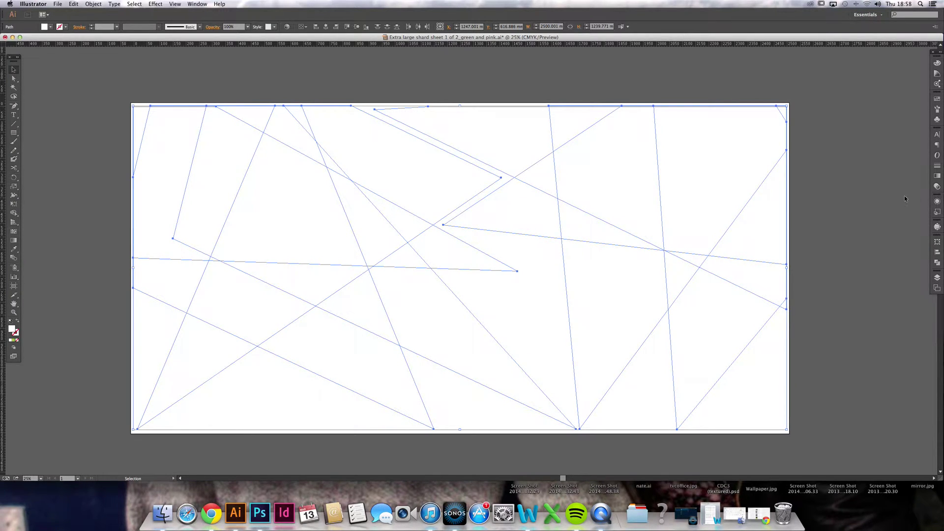
pyautogui.click(50, 27)
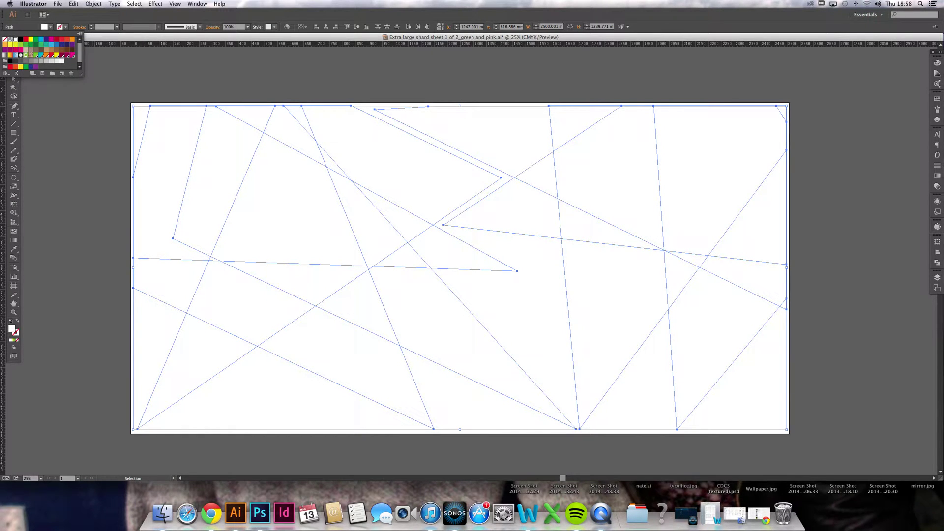
pyautogui.click(938, 262)
# Merge the shard lines into one outline with Pathfinder Minus Front.
pyautogui.click(938, 263)
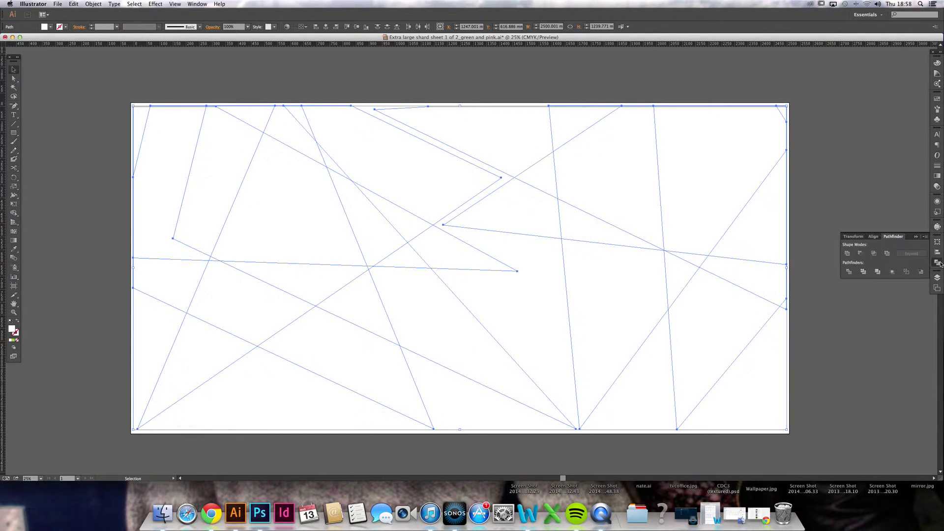
pyautogui.click(861, 254)
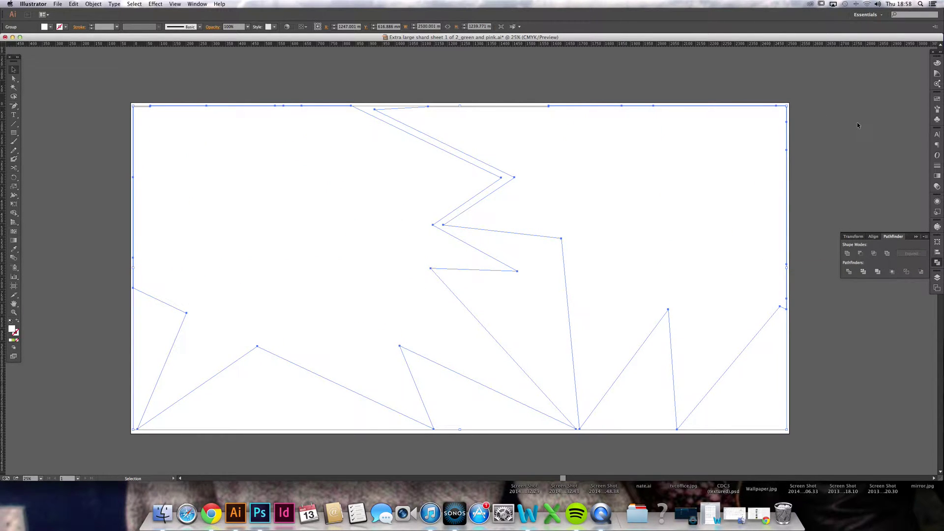
pyautogui.click(938, 277)
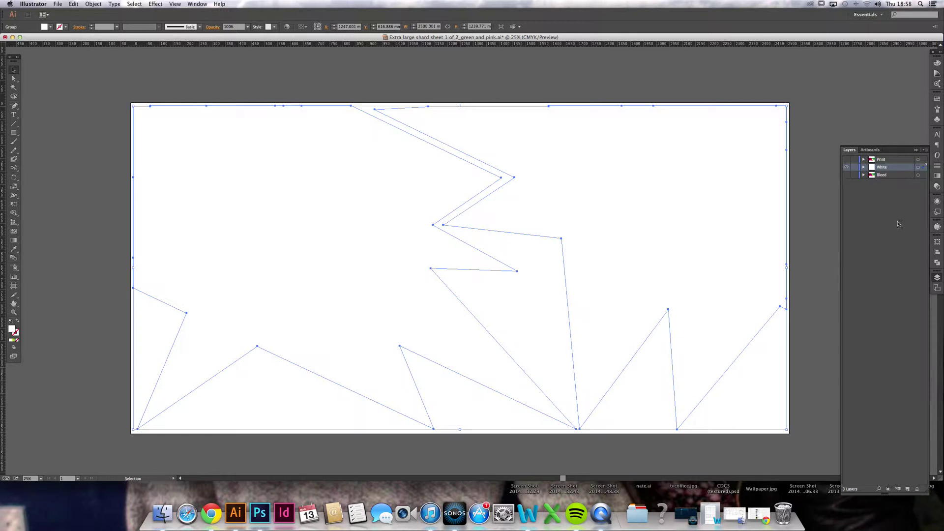
# Show the Print and Bleed layers, hide White, and marquee-select all the shard paths.
pyautogui.click(846, 159)
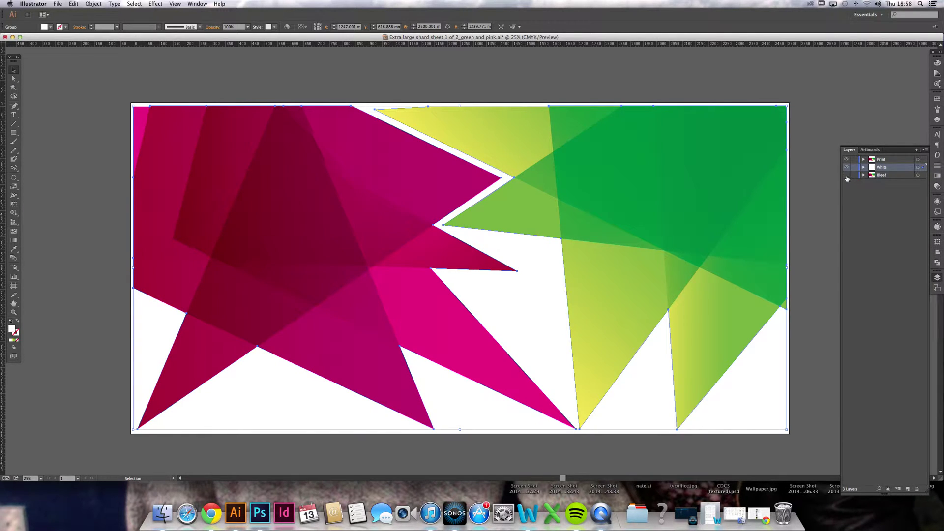
pyautogui.click(846, 175)
pyautogui.click(846, 167)
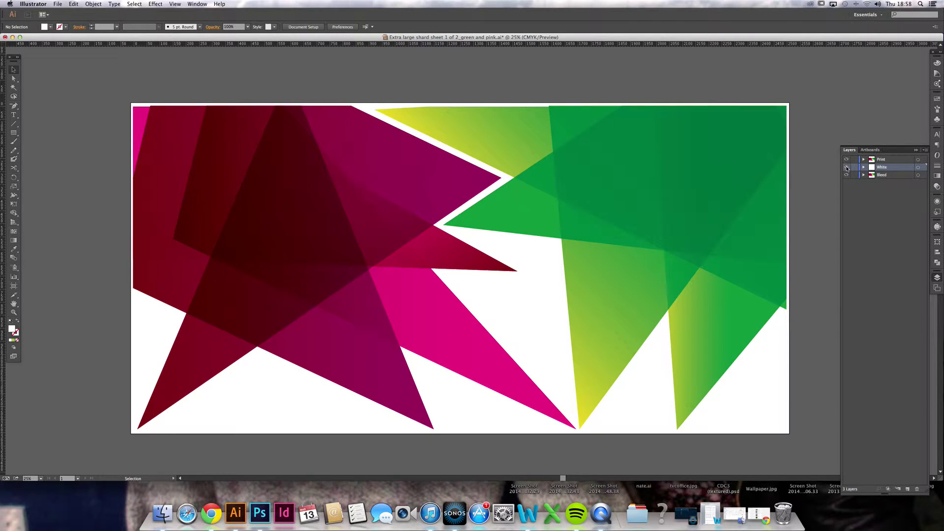
pyautogui.click(846, 167)
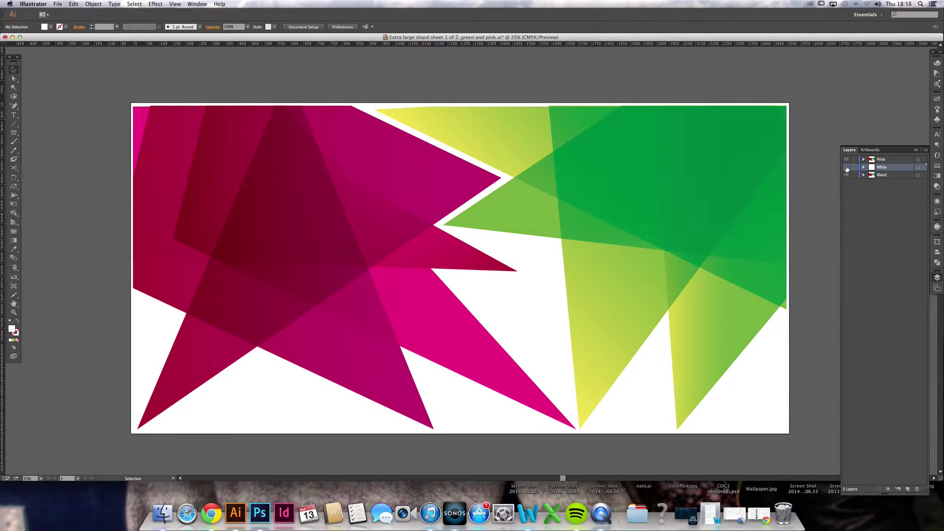
pyautogui.click(846, 167)
pyautogui.click(846, 169)
pyautogui.click(847, 166)
pyautogui.click(846, 160)
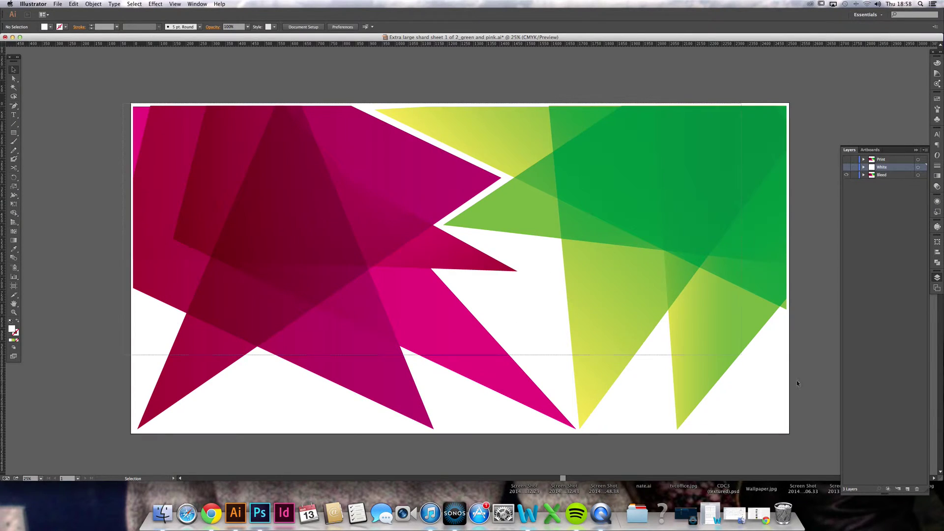
pyautogui.moveTo(797, 381); pyautogui.dragTo(818, 433)
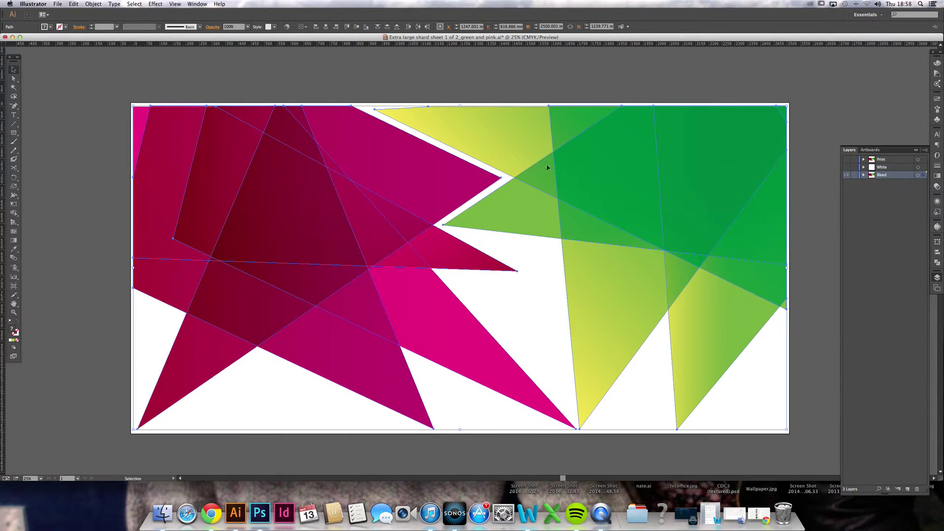
# Offset all selected Bleed shard paths outward by 5 mm with Offset Path, then deselect.
pyautogui.click(93, 4)
pyautogui.moveTo(113, 145)
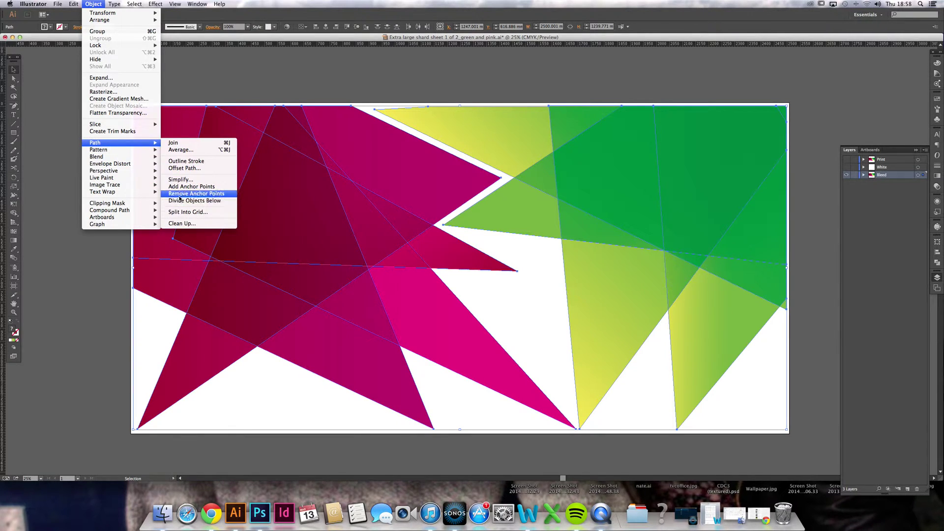
pyautogui.click(184, 168)
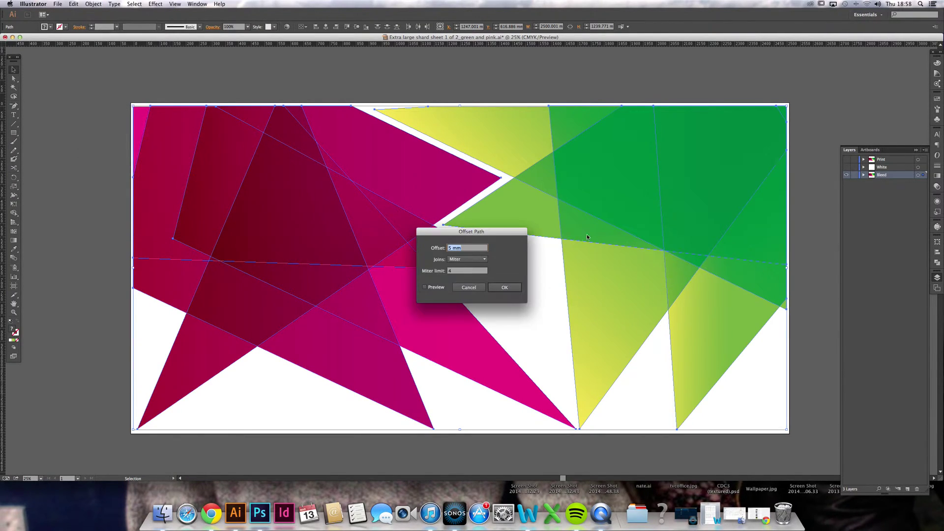
pyautogui.click(505, 287)
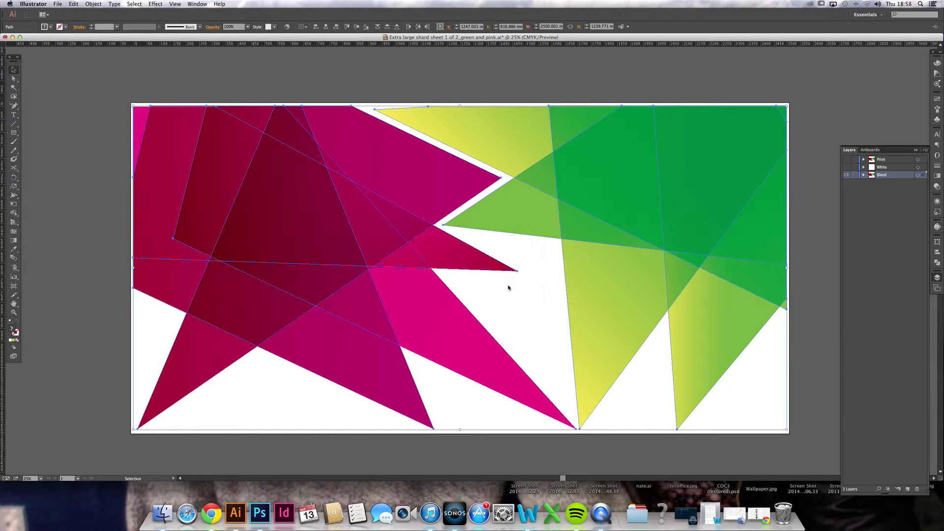
pyautogui.click(600, 82)
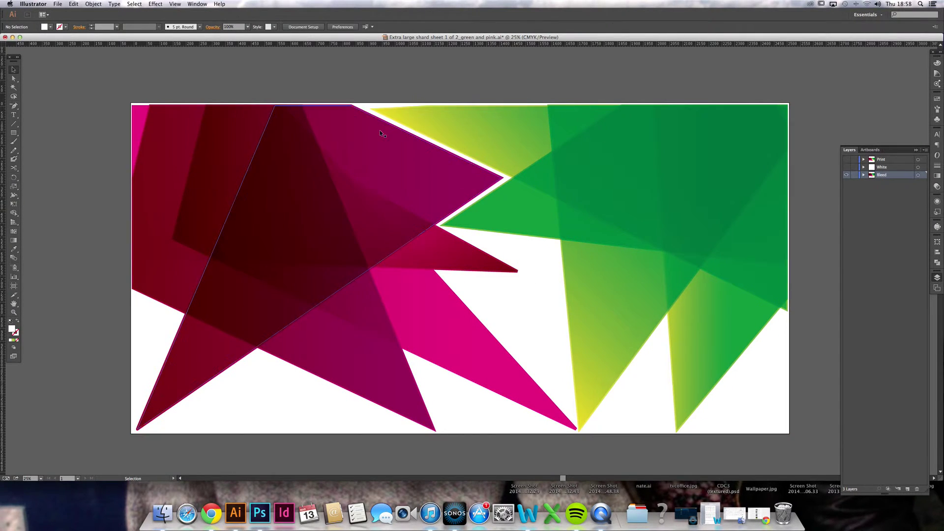
pyautogui.keyDown('super'); pyautogui.click(846, 173); pyautogui.keyUp('super')
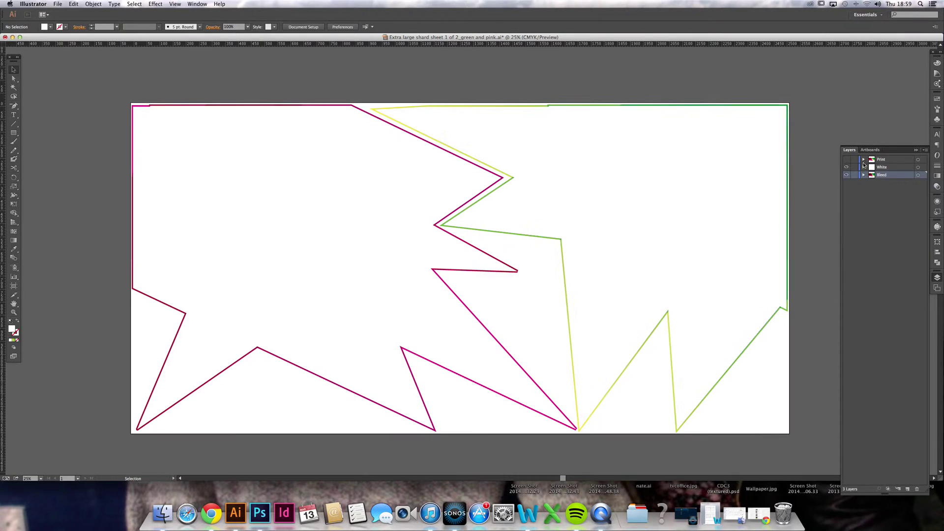
pyautogui.keyDown('super'); pyautogui.click(846, 160); pyautogui.keyUp('super')
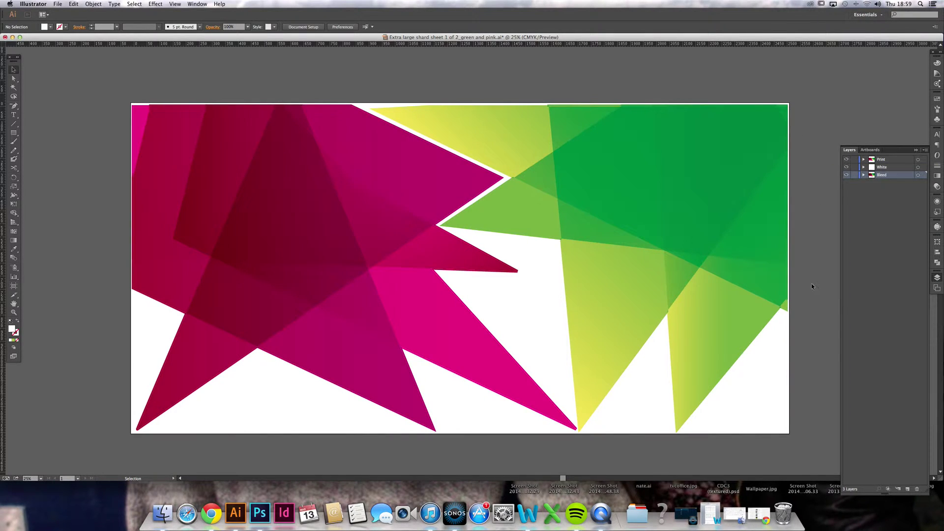
pyautogui.click(846, 175)
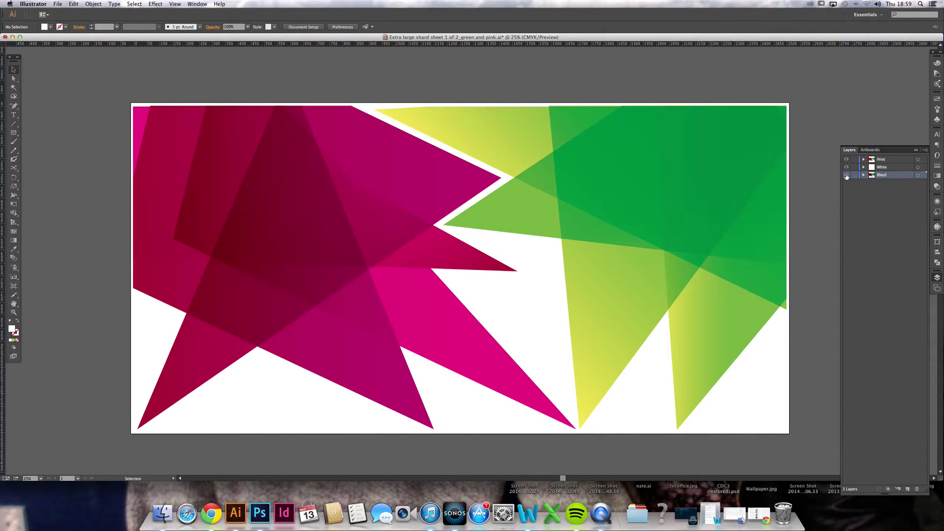
pyautogui.click(846, 176)
pyautogui.click(847, 176)
pyautogui.click(846, 176)
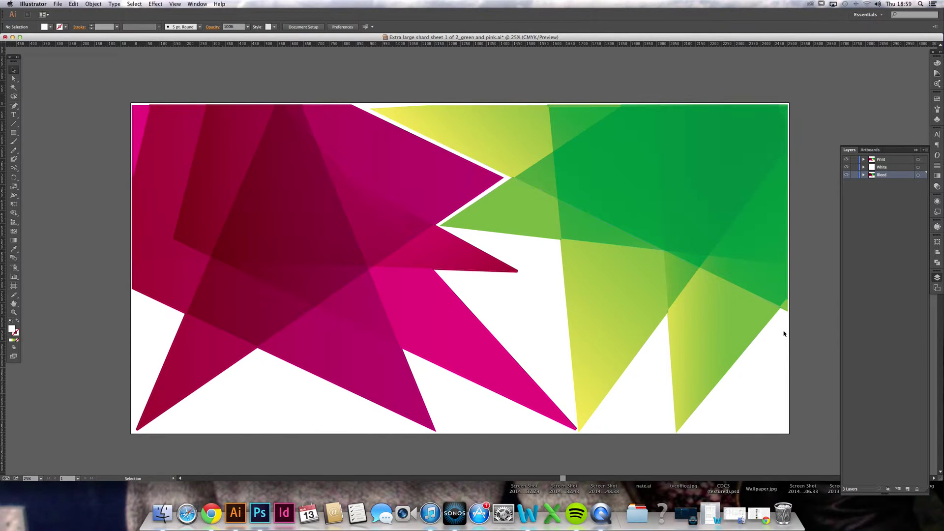
pyautogui.click(846, 174)
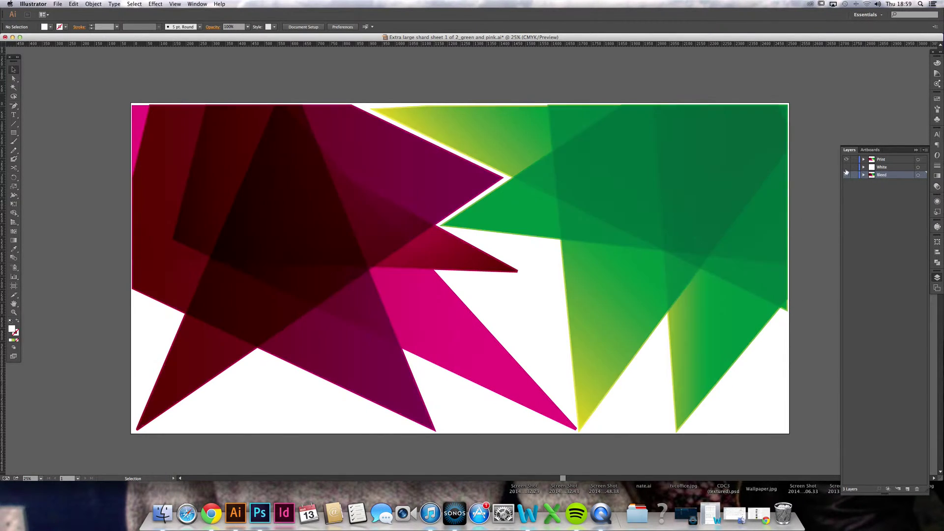
pyautogui.click(847, 173)
pyautogui.click(846, 172)
pyautogui.click(846, 171)
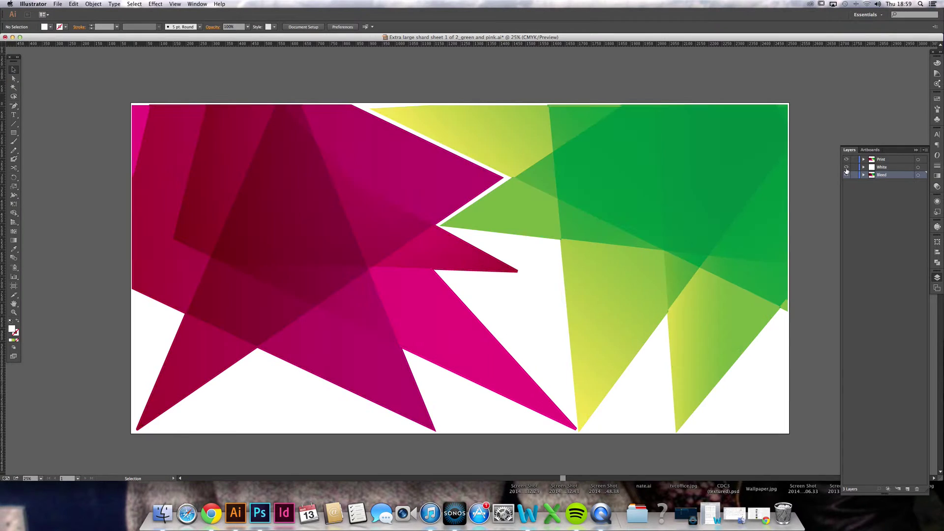
pyautogui.click(888, 168)
# Duplicate White into a bottom layer named Cut, hide the others, and select its outline.
pyautogui.moveTo(887, 169); pyautogui.dragTo(910, 488)
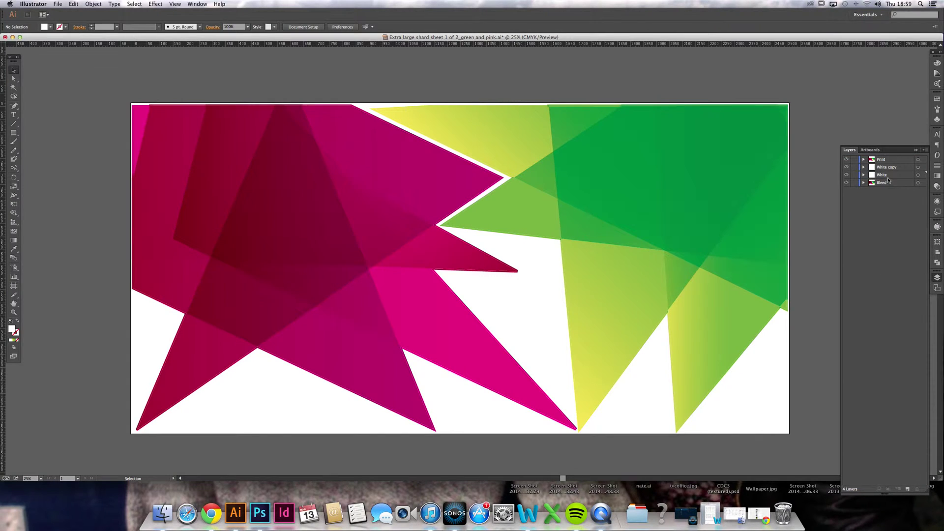
pyautogui.moveTo(885, 178); pyautogui.dragTo(884, 184)
pyautogui.doubleClick(885, 182)
pyautogui.write('Cut')
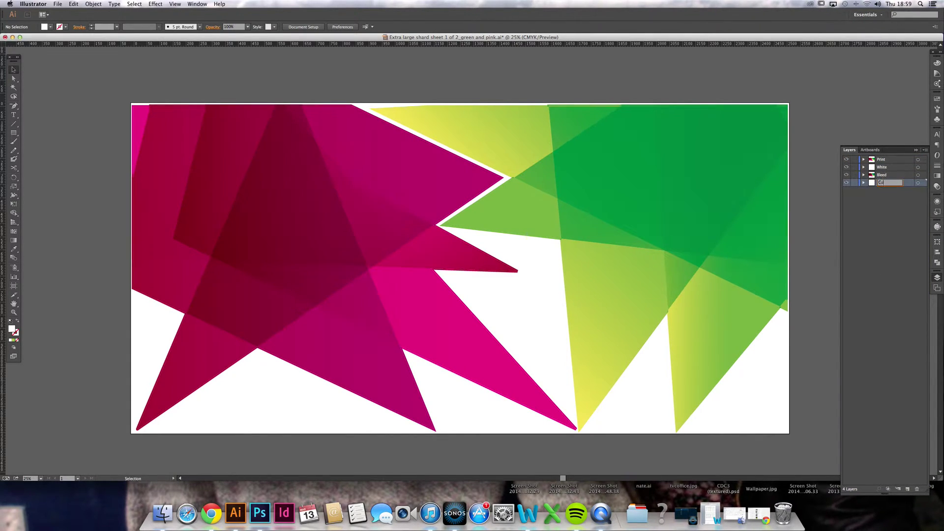
pyautogui.press('Return')
pyautogui.moveTo(847, 175); pyautogui.dragTo(847, 159)
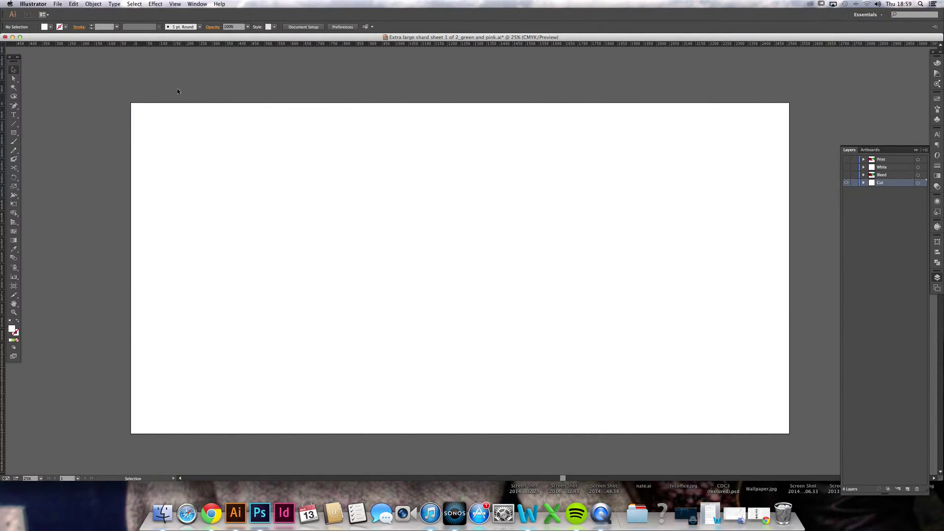
pyautogui.moveTo(177, 87); pyautogui.dragTo(731, 358)
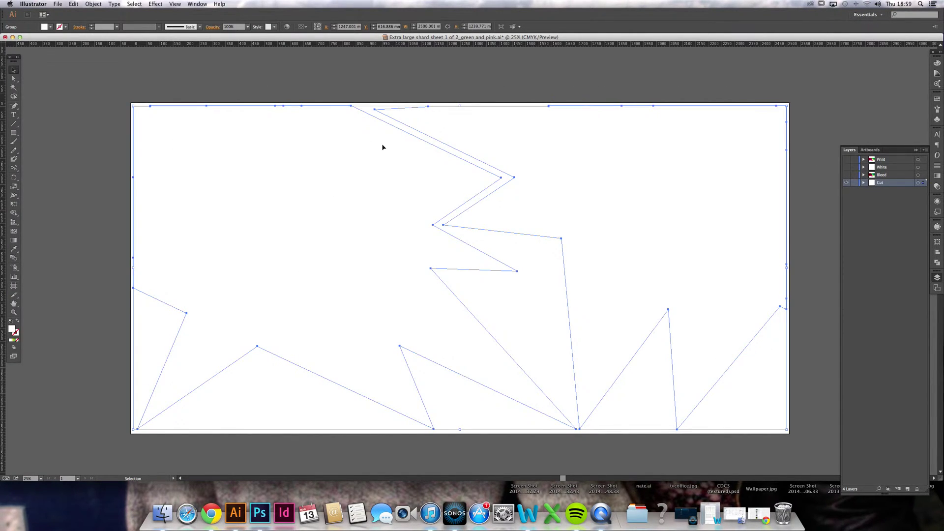
# Give the cut outline a 1 pt black stroke and no fill.
pyautogui.click(10, 321)
pyautogui.click(17, 340)
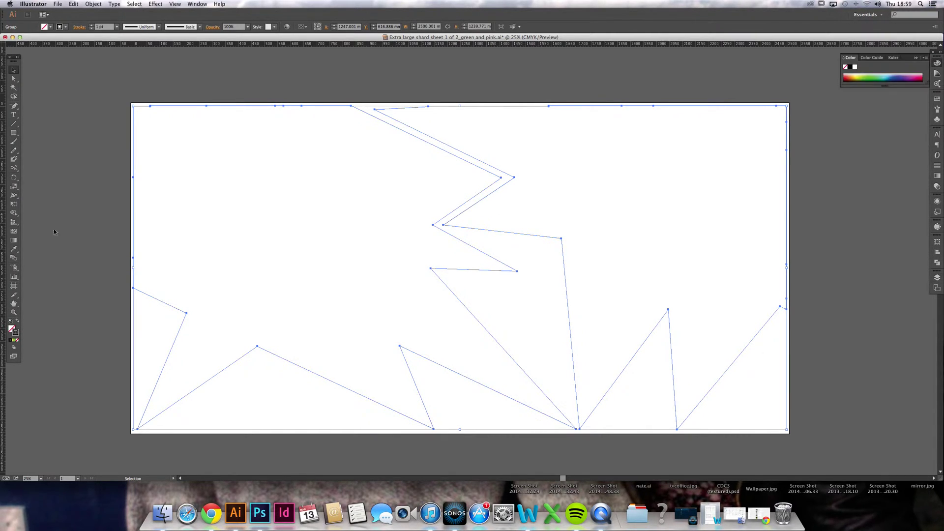
pyautogui.click(65, 27)
pyautogui.press('Escape')
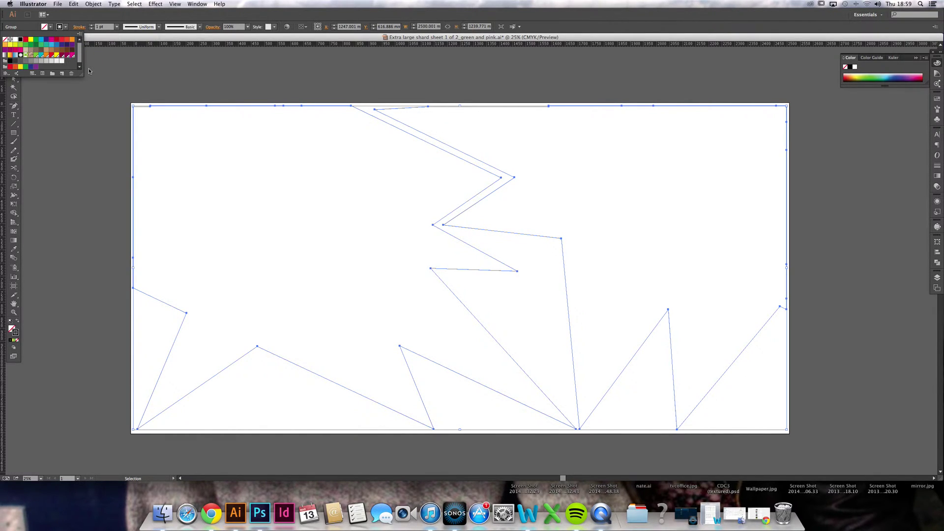
# Create a new stroke swatch named CutContour as a spot colour at 100% K.
pyautogui.click(65, 27)
pyautogui.click(61, 74)
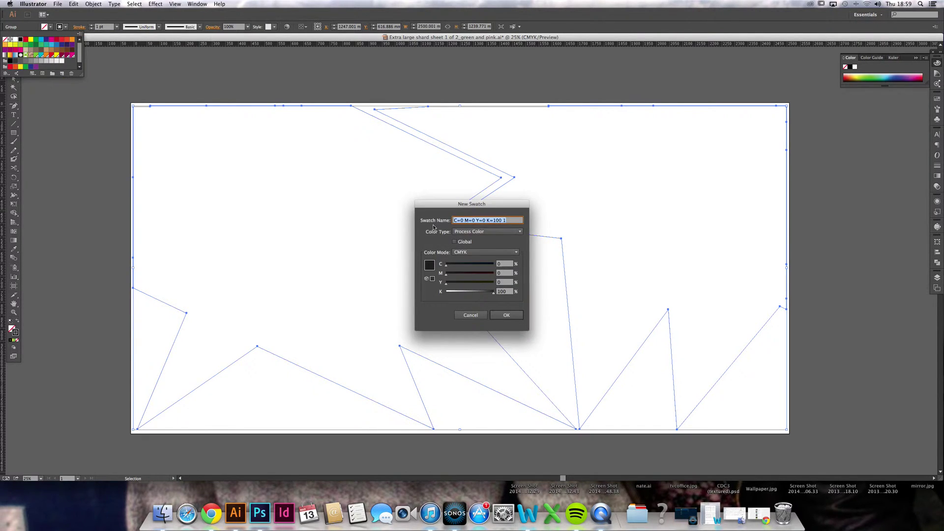
pyautogui.write('CutContour')
pyautogui.click(469, 231)
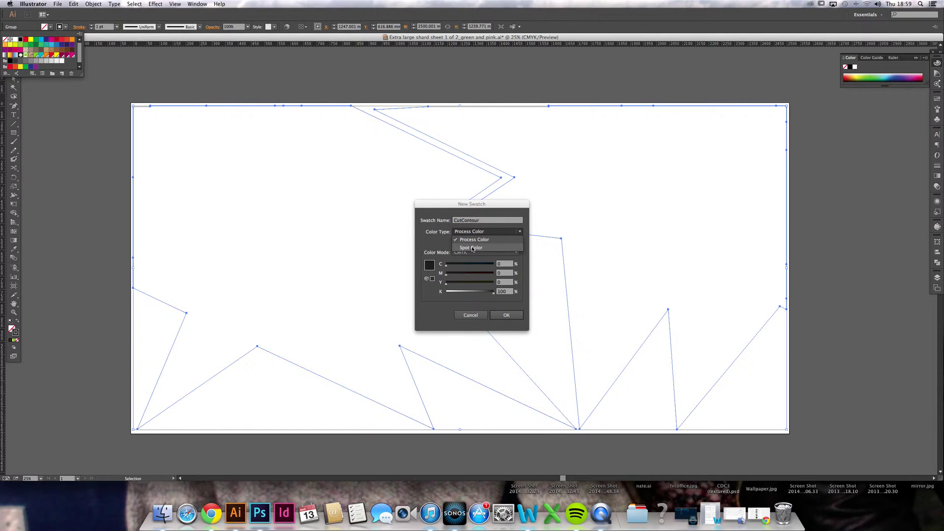
pyautogui.click(472, 248)
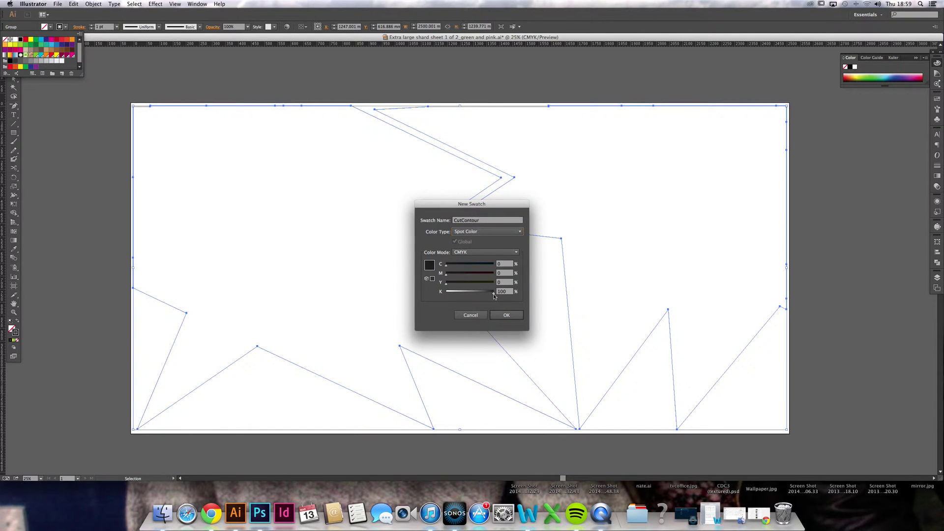
pyautogui.moveTo(494, 292)
pyautogui.mouseDown()
pyautogui.moveTo(446, 293)
pyautogui.moveTo(494, 293)
pyautogui.mouseUp()
pyautogui.click(506, 315)
# Set the outline stroke weight to 0.25 pt and deselect it.
pyautogui.click(120, 28)
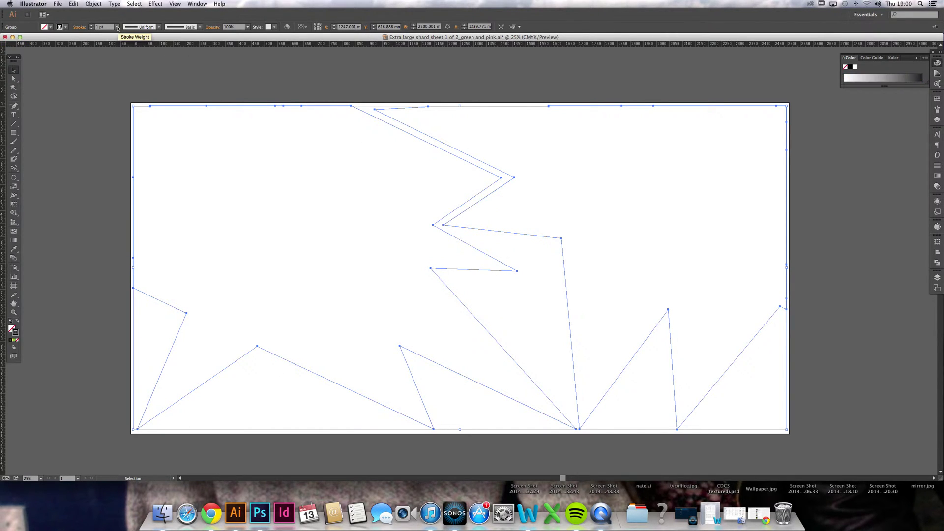
pyautogui.click(117, 27)
pyautogui.click(128, 35)
pyautogui.click(449, 97)
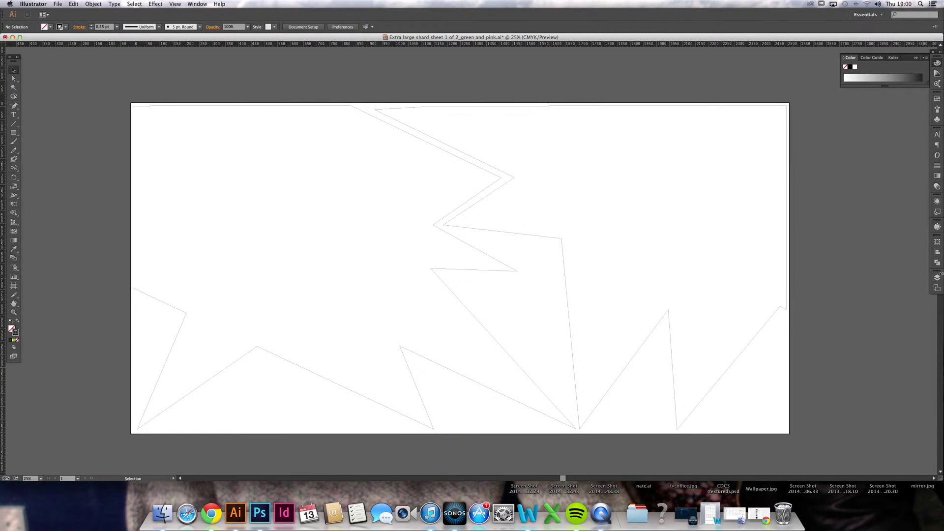
# Set the Cut layer's colour to Magenta and make Bleed, Print and White visible again.
pyautogui.click(937, 278)
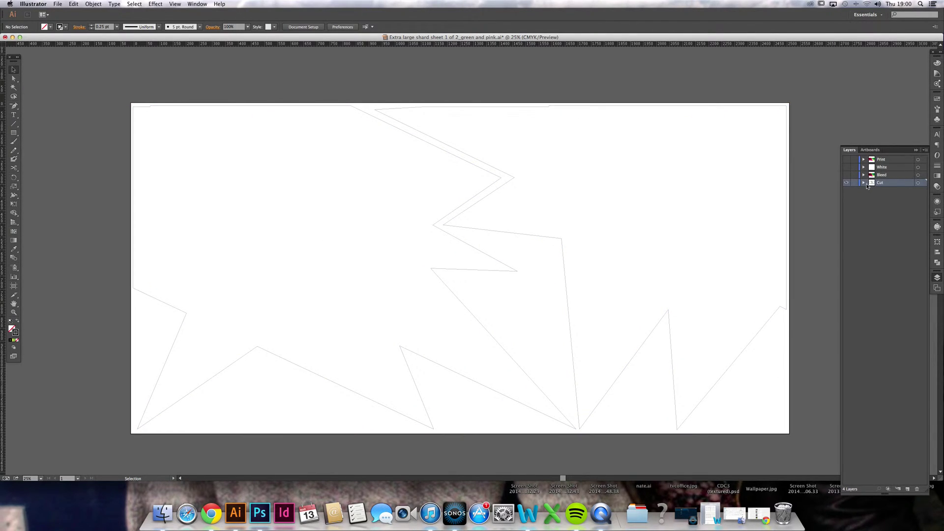
pyautogui.doubleClick(889, 183)
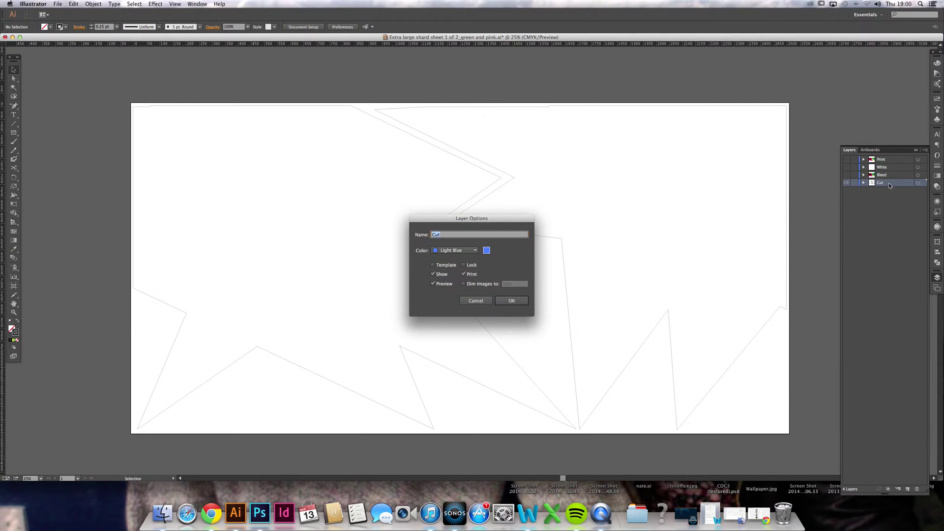
pyautogui.click(464, 252)
pyautogui.click(452, 294)
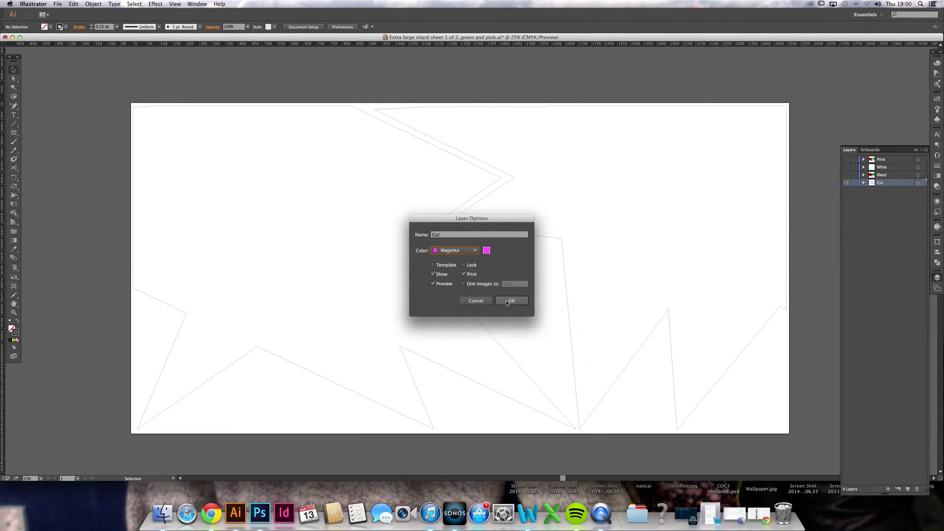
pyautogui.click(510, 301)
pyautogui.click(846, 175)
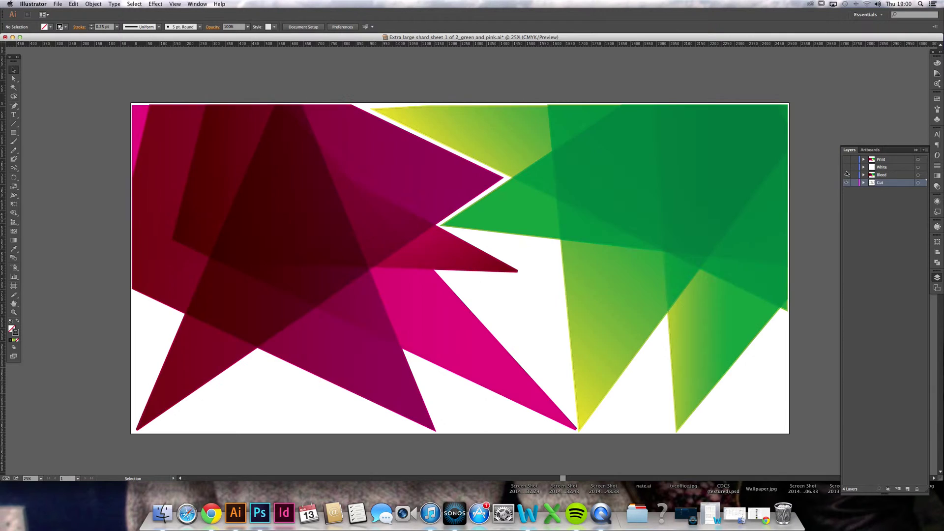
pyautogui.moveTo(847, 169); pyautogui.dragTo(846, 159)
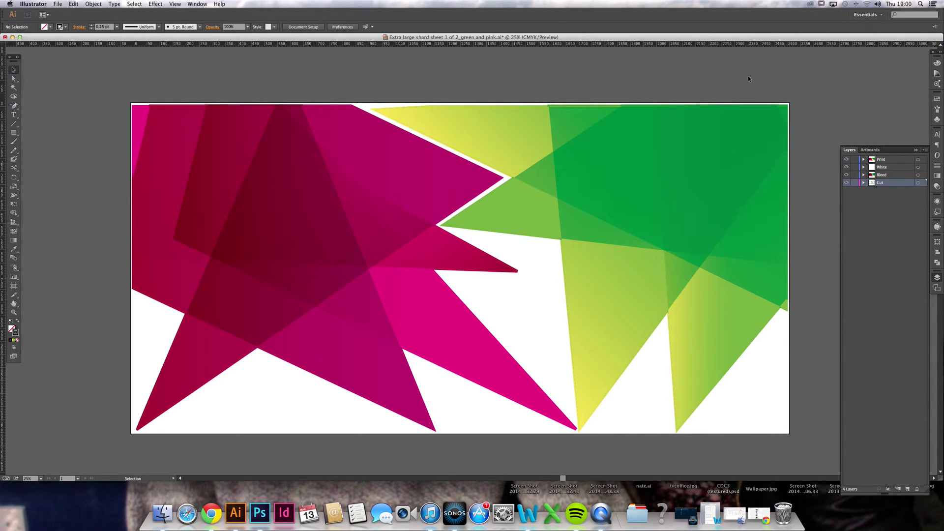
# Select the Cut layer artwork and inspect its thin outlines against the bleed at 100%, then deselect.
pyautogui.click(923, 183)
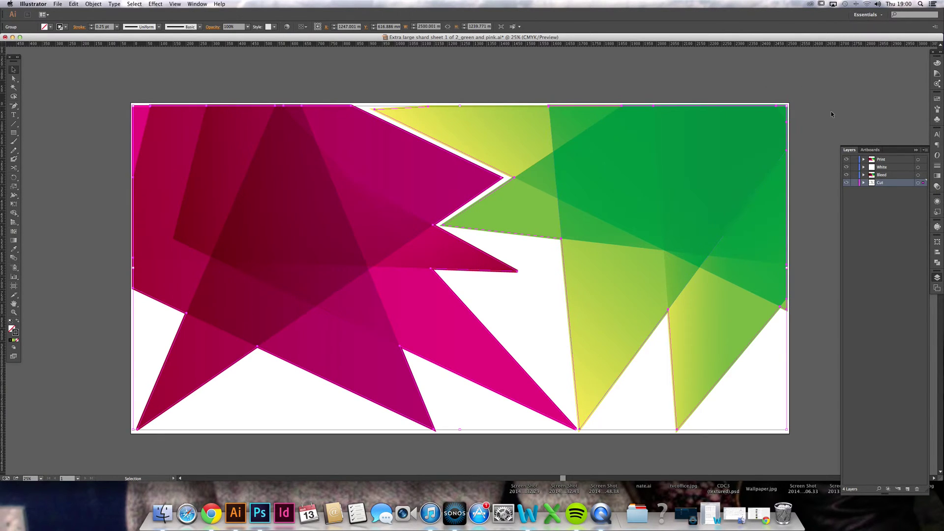
pyautogui.press('super+equal')
pyautogui.press('super+equal')
pyautogui.press('super+equal')
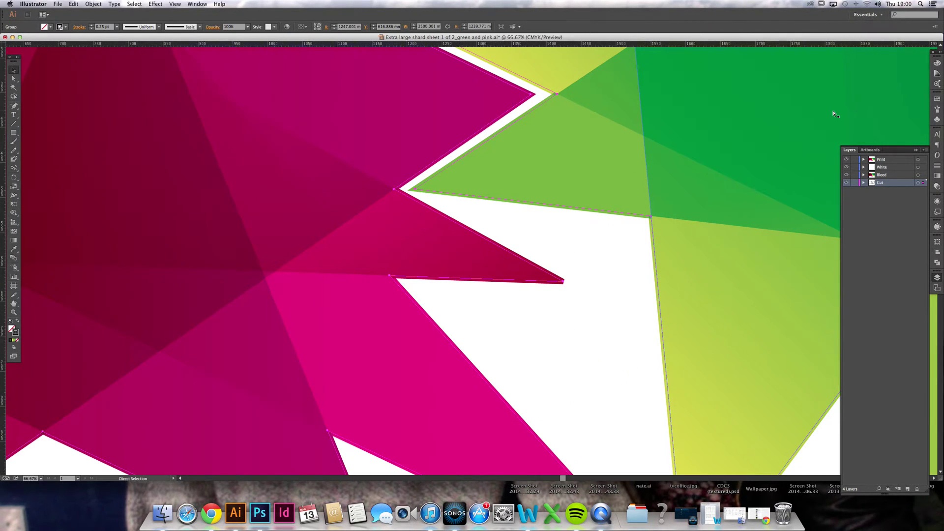
pyautogui.press('super+equal')
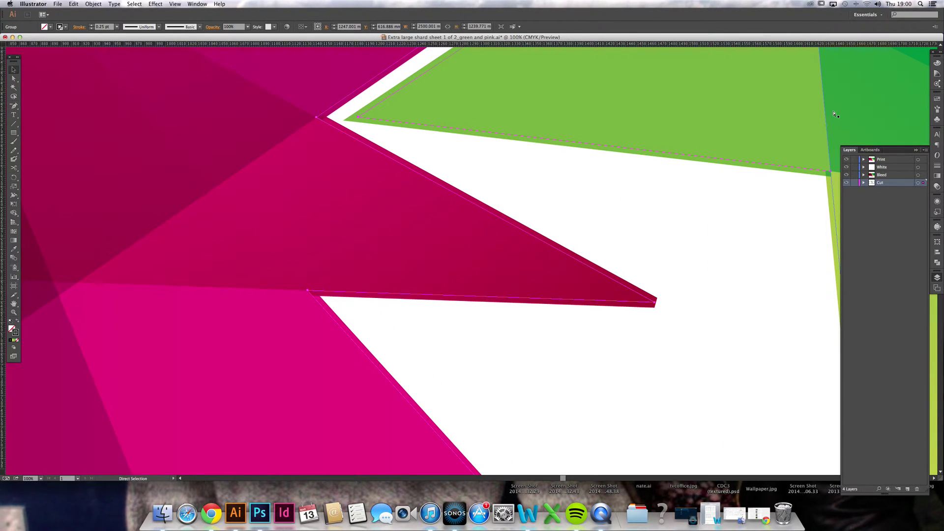
pyautogui.scroll(10, 508, 183)
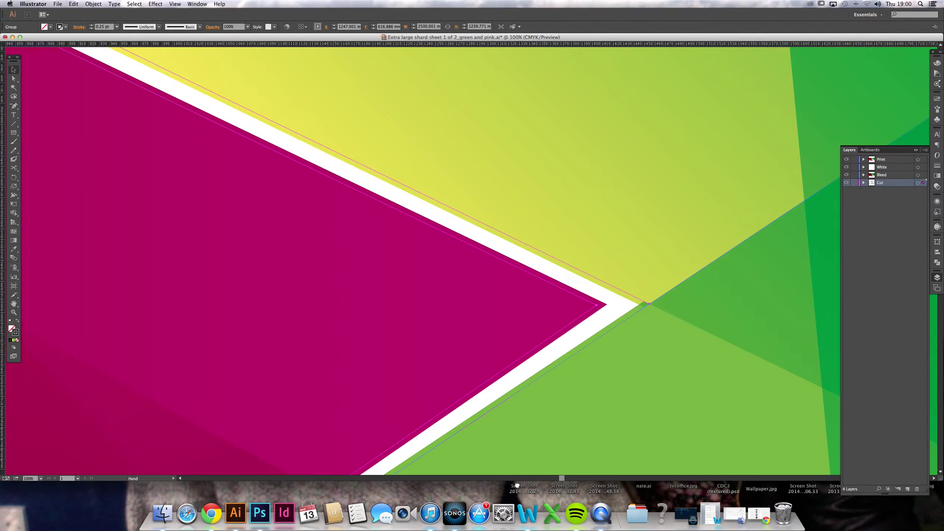
pyautogui.scroll(5, 282, 105)
pyautogui.hscroll(-6, 283, 105)
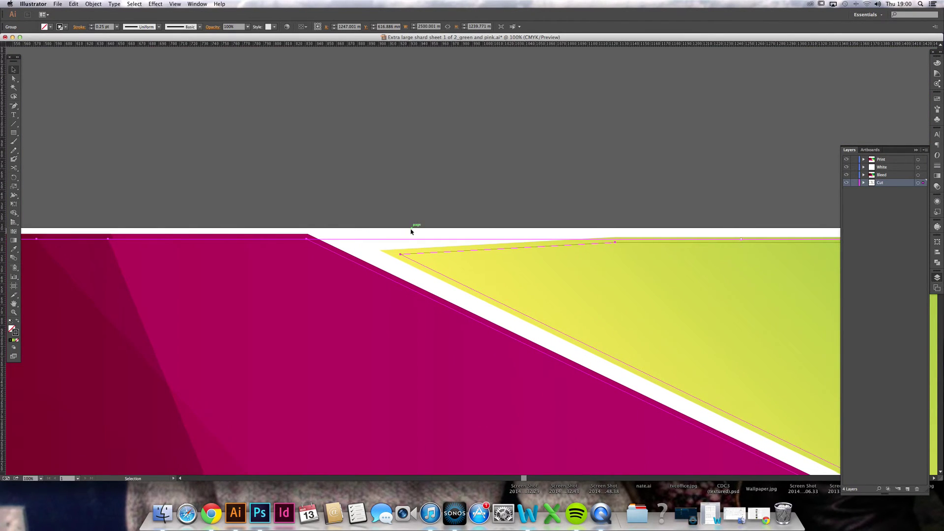
pyautogui.hscroll(-2, 411, 228)
pyautogui.hscroll(-3, 411, 232)
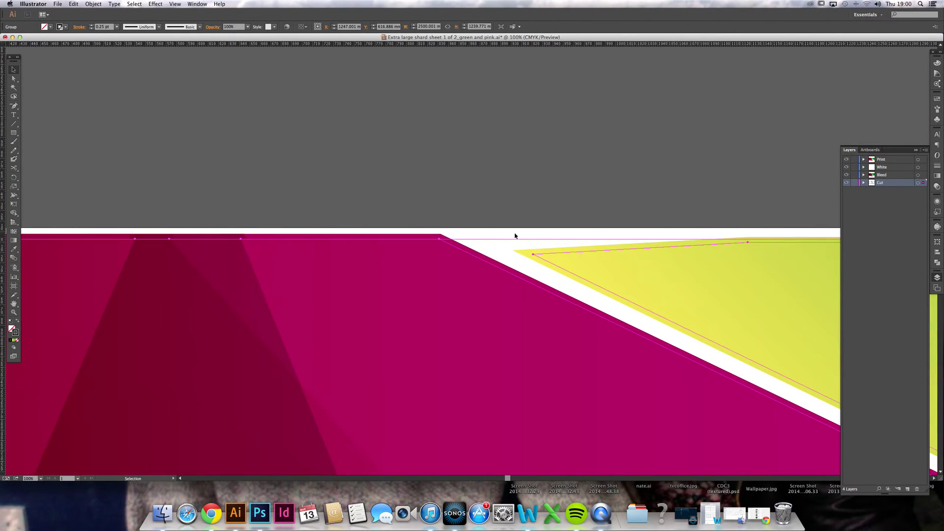
pyautogui.hscroll(11, 473, 182)
pyautogui.scroll(-2, 473, 182)
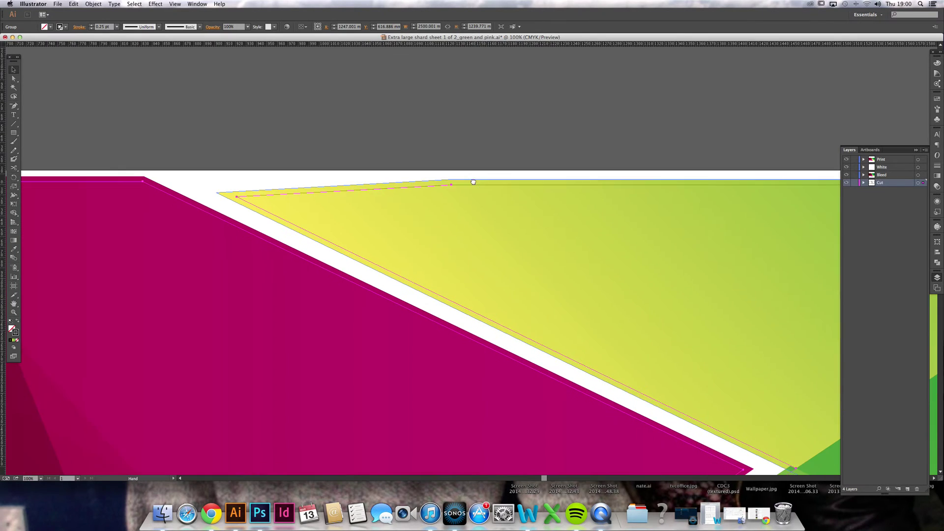
pyautogui.click(487, 115)
pyautogui.press('super+minus')
pyautogui.press('super+minus')
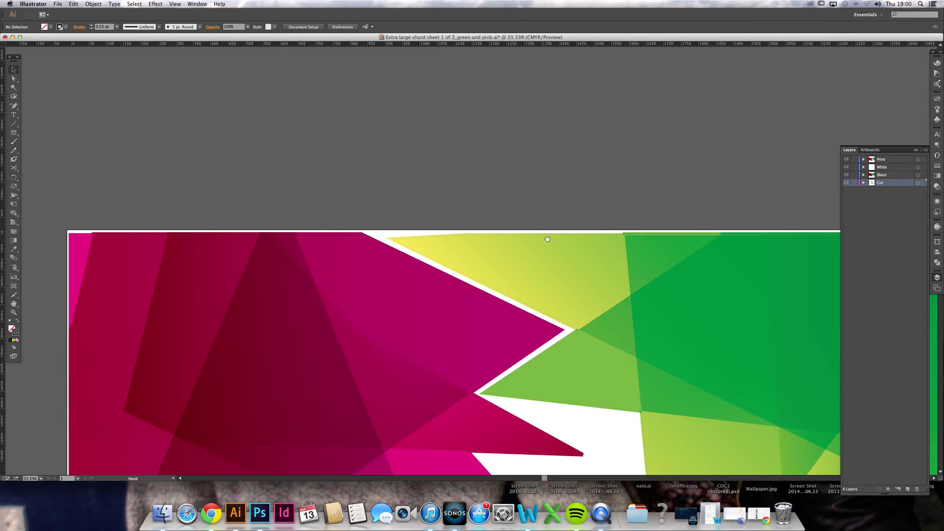
pyautogui.moveTo(548, 239); pyautogui.dragTo(492, 127)
pyautogui.hscroll(10, 535, 178)
pyautogui.scroll(-3, 535, 177)
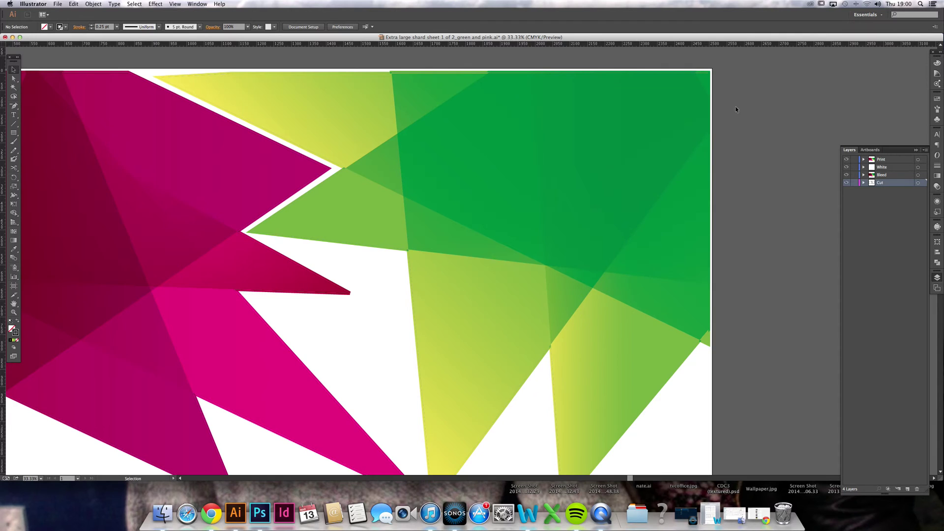
pyautogui.press('super+minus')
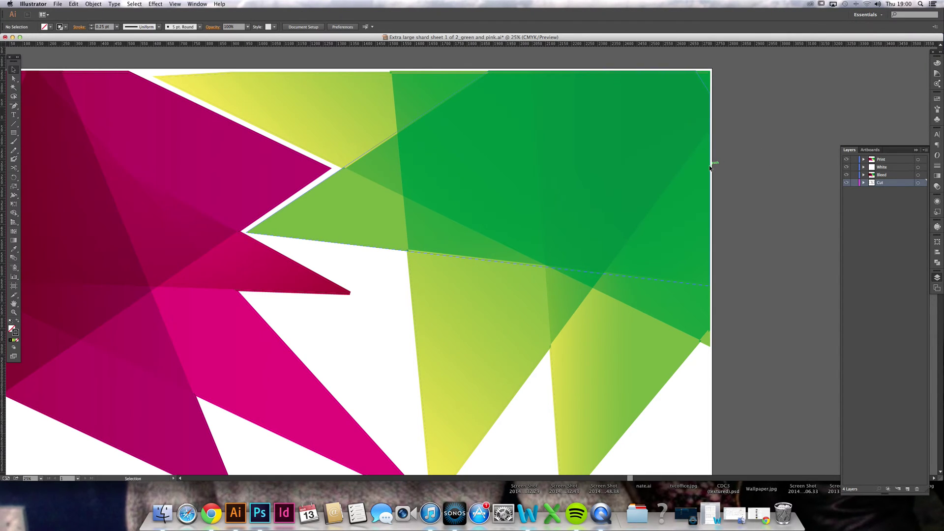
pyautogui.press('super+0')
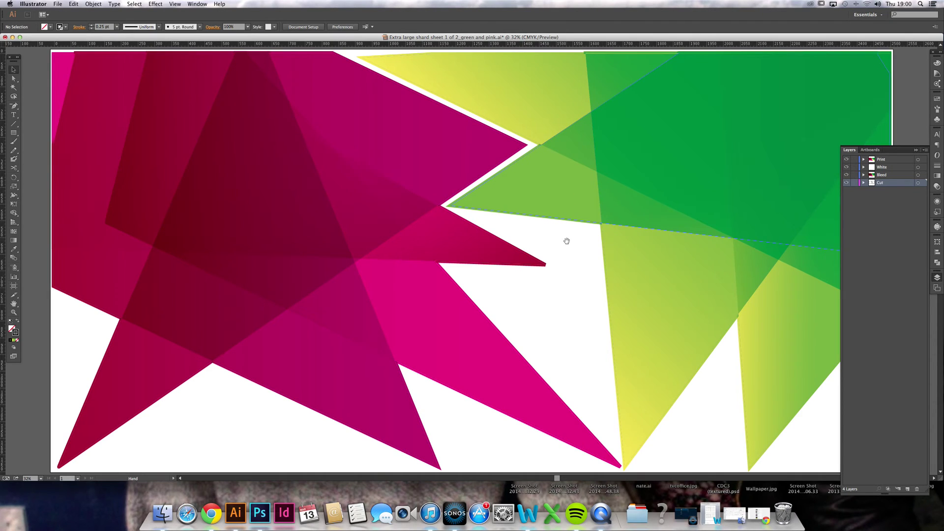
pyautogui.hscroll(2, 564, 238)
pyautogui.scroll(-1, 565, 238)
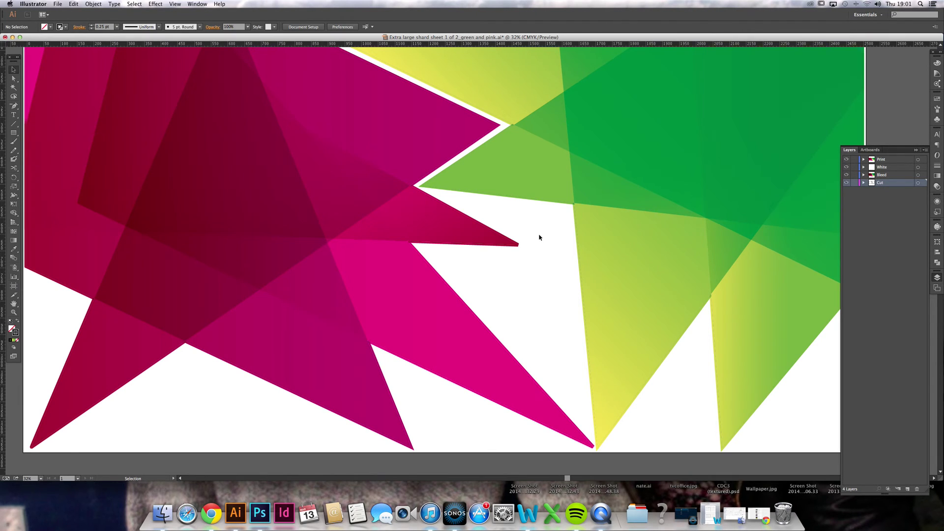
pyautogui.press('super+minus')
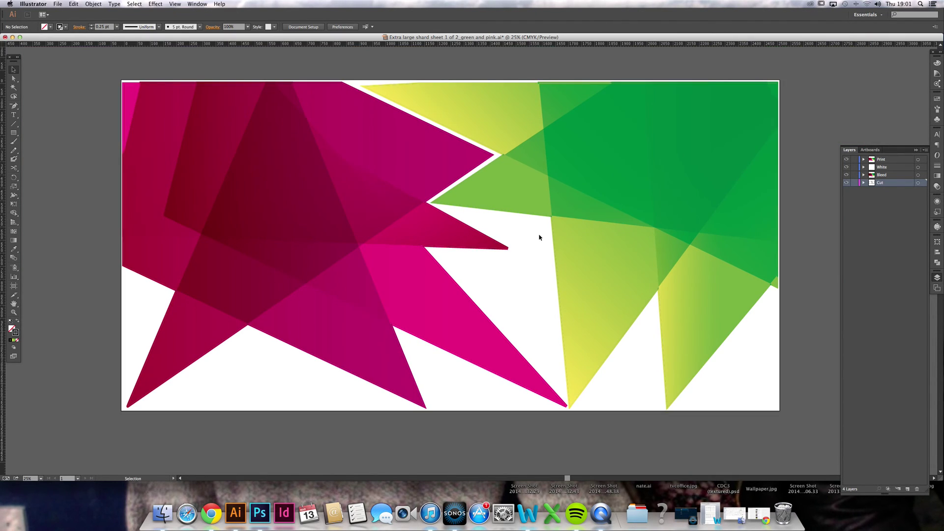